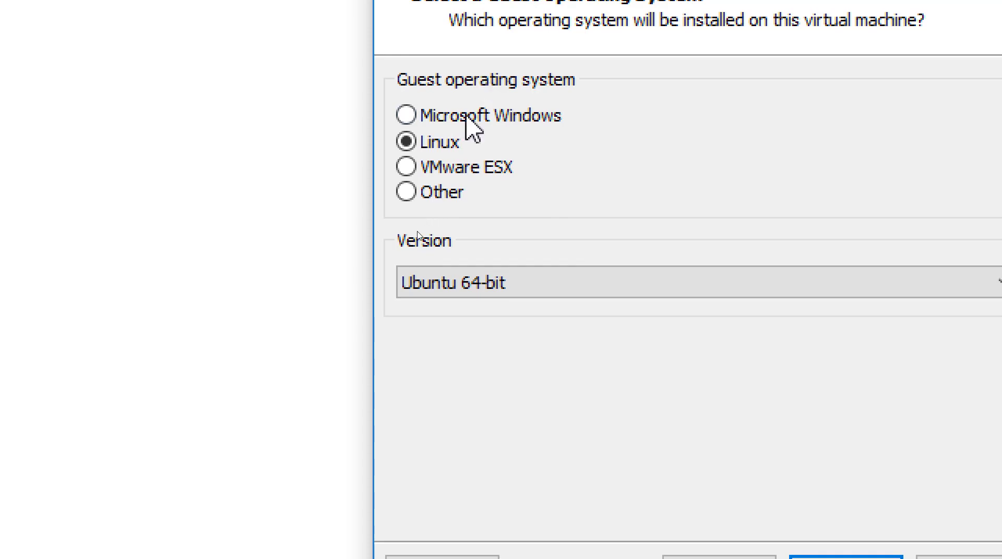
Step: Choose Microsoft Windows as the guest OS, keeping version Windows 10 x64
{"action": "left_click", "coordinate": [425, 115]}
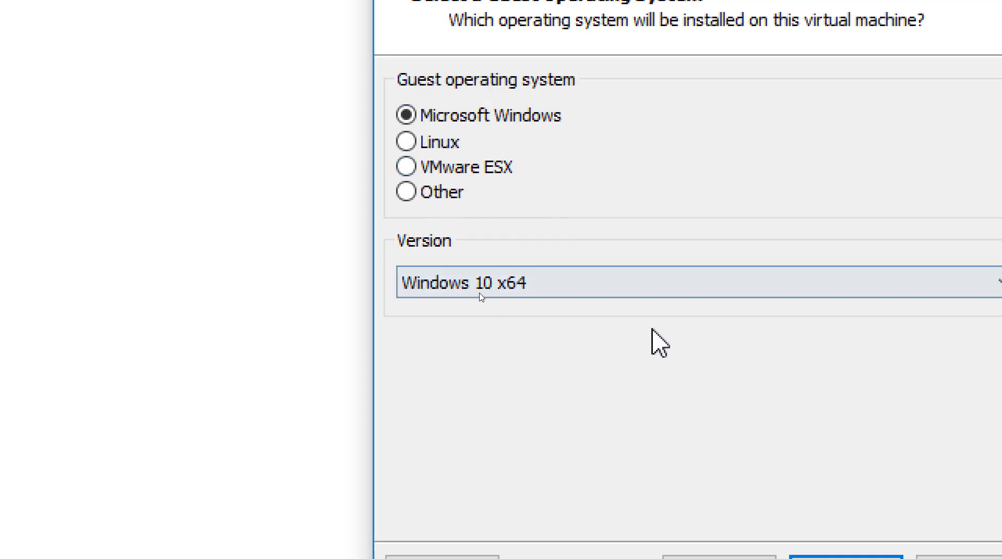
{"action": "left_click", "coordinate": [621, 286]}
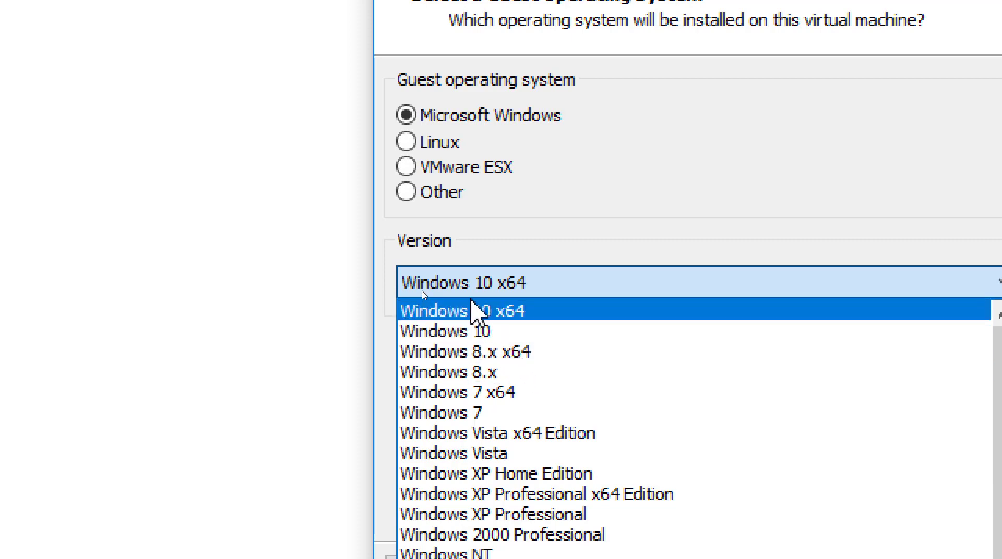
{"action": "left_click", "coordinate": [472, 311]}
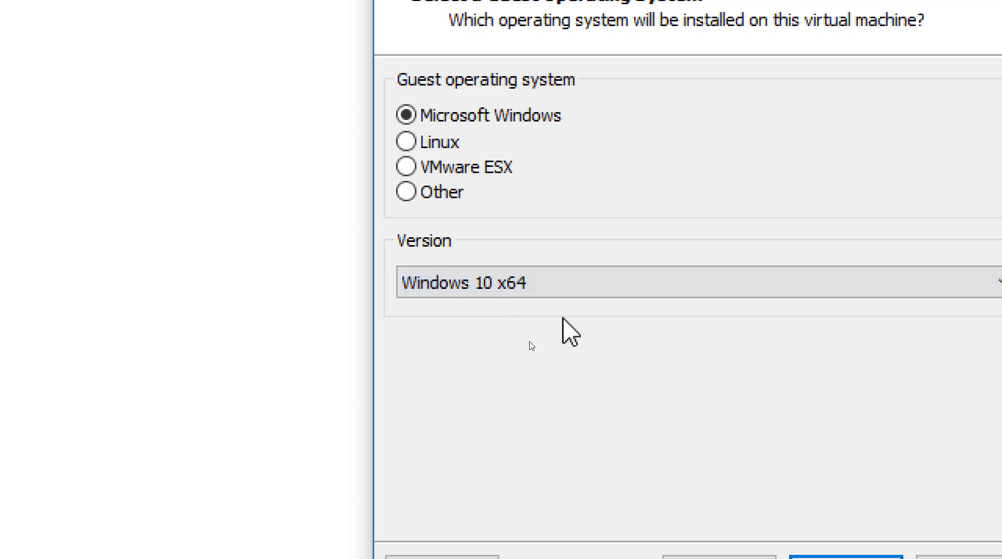
{"action": "left_click", "coordinate": [816, 474]}
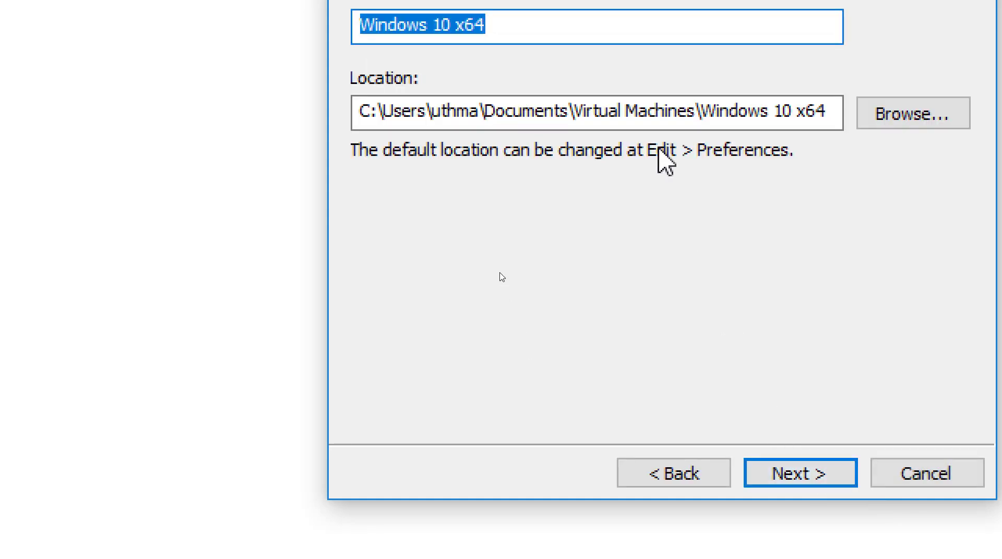
Step: Rename the virtual machine from Windows 10 x64 to 'Windows 11 x64'
{"action": "key", "text": "Right"}
{"action": "key", "text": "Left"}
{"action": "key", "text": "Left"}
{"action": "key", "text": "Left"}
{"action": "key", "text": "Left"}
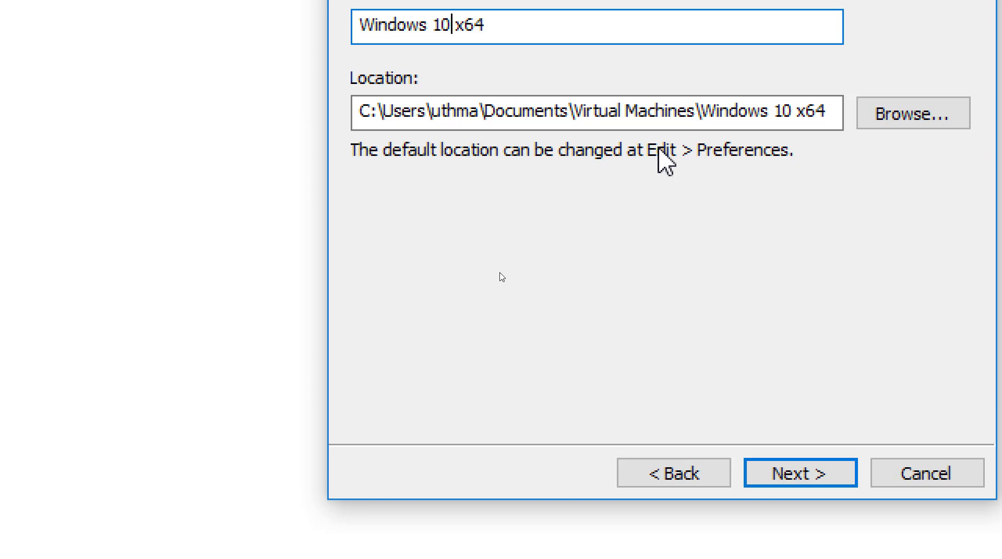
{"action": "key", "text": "BackSpace"}
{"action": "type", "text": "1"}
{"action": "left_click", "coordinate": [809, 474]}
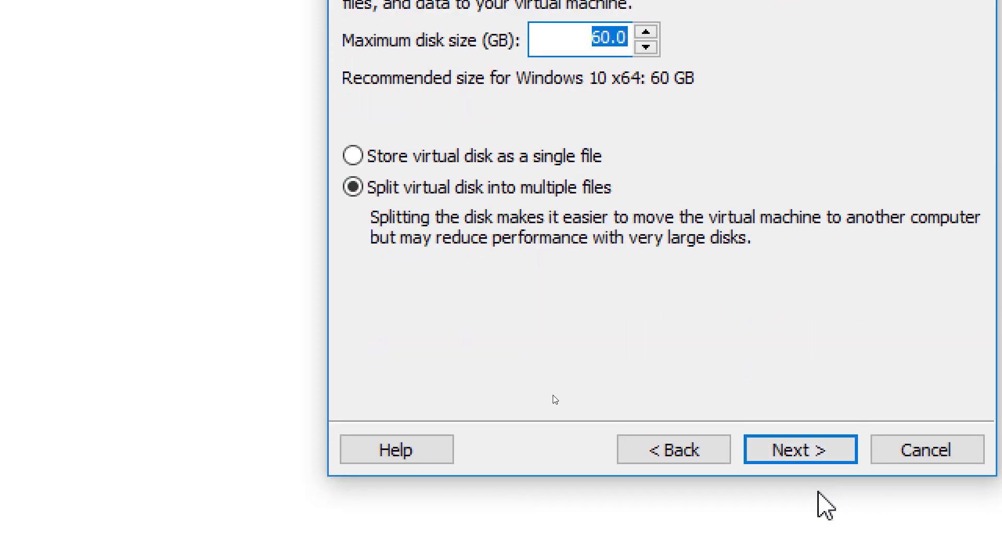
Step: Accept the 60 GB split virtual disk, review the summary, and finish creating the VM
{"action": "left_click", "coordinate": [816, 460]}
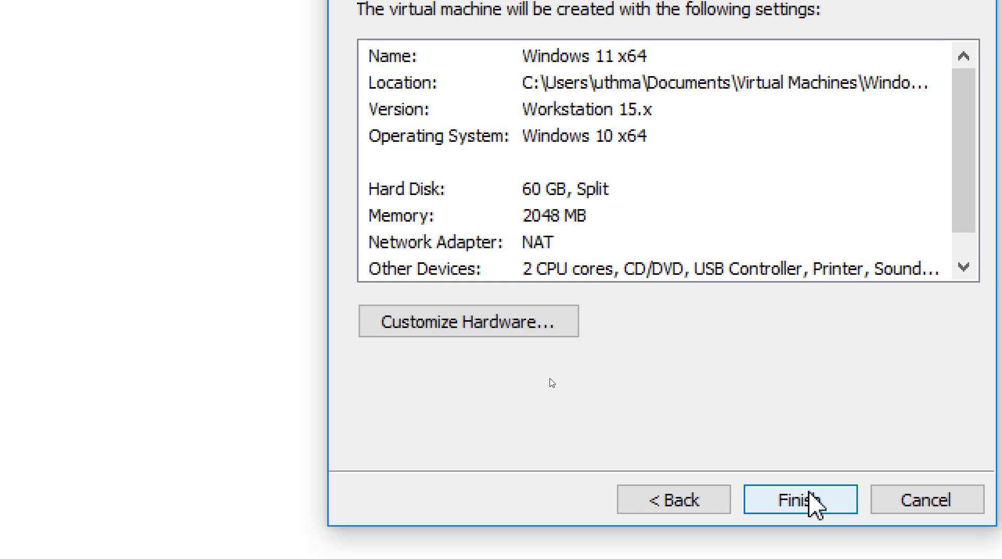
{"action": "left_click", "coordinate": [809, 492]}
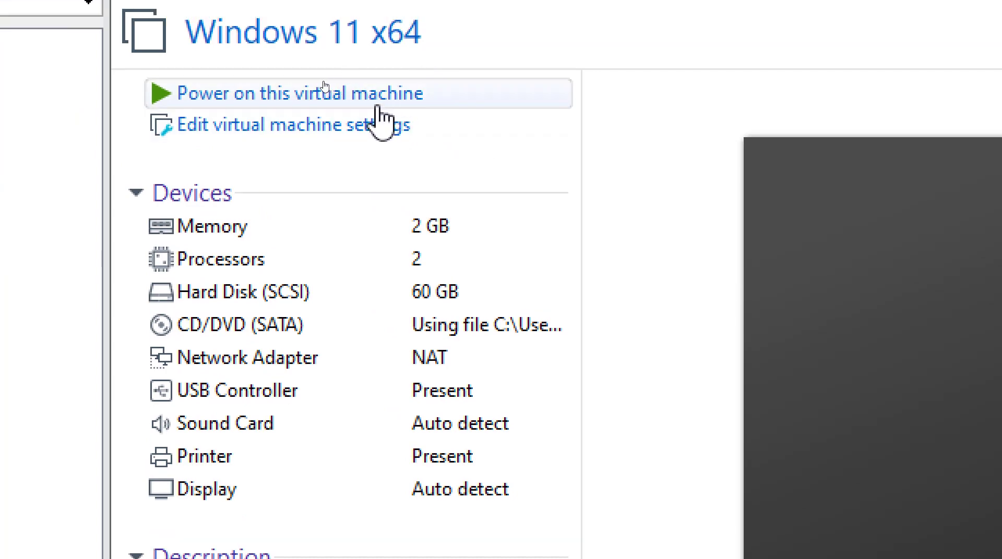
Step: Power on the Windows 11 x64 VM full screen and boot it from the installer DVD
{"action": "left_click", "coordinate": [355, 74]}
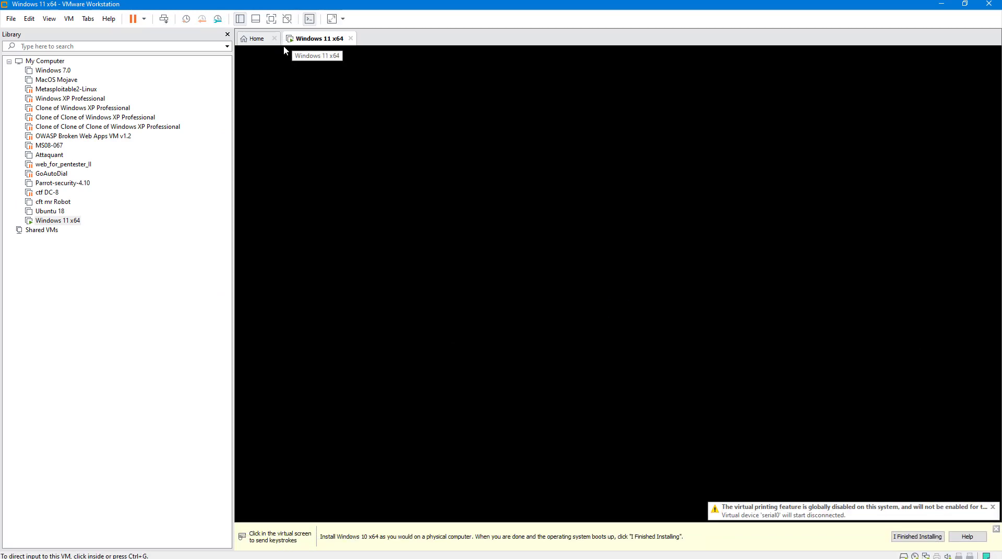
{"action": "left_click", "coordinate": [271, 19]}
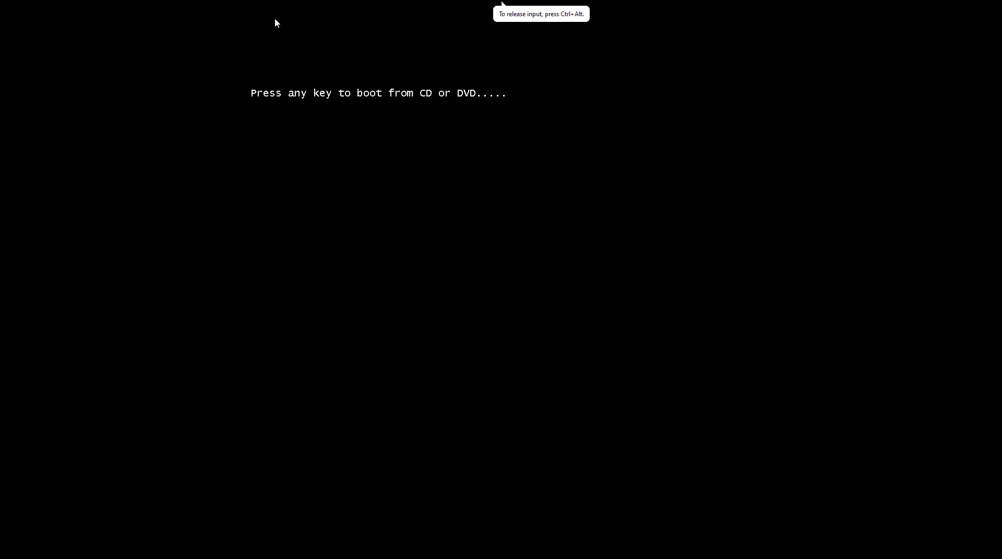
{"action": "left_click", "coordinate": [447, 241]}
{"action": "key", "text": "Return"}
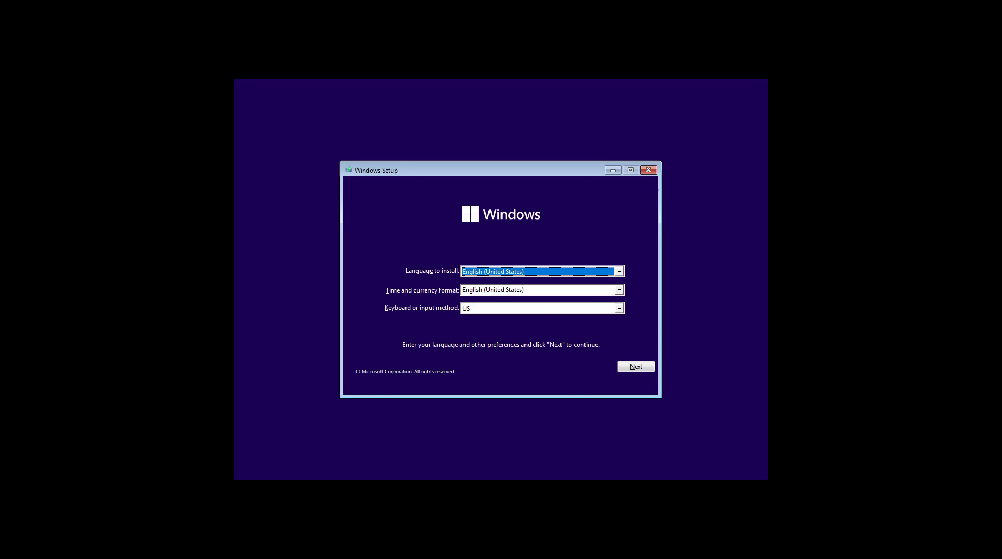
Step: Keep English (United States) for both the install language and time format
{"action": "left_click", "coordinate": [537, 231]}
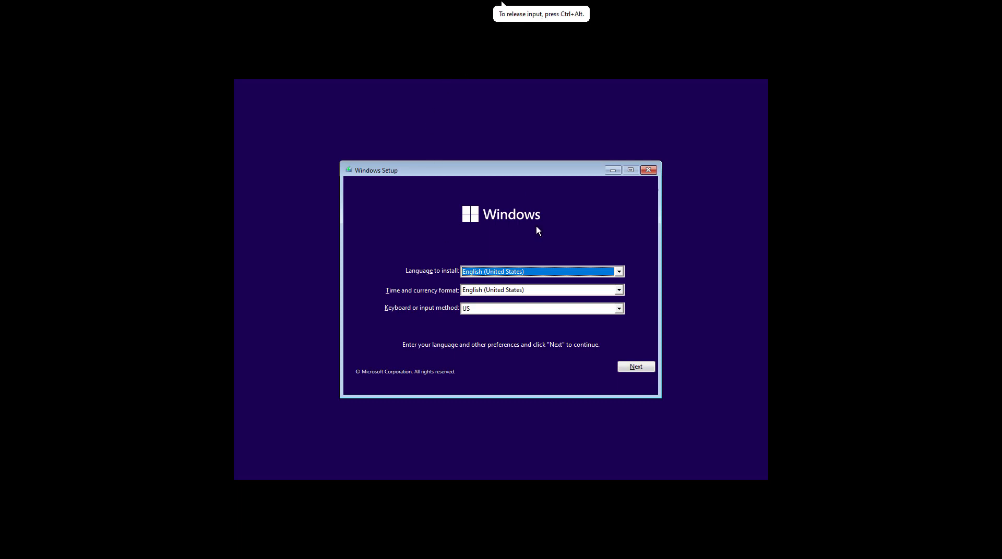
{"action": "left_click", "coordinate": [558, 271]}
{"action": "left_click", "coordinate": [558, 270]}
{"action": "left_click", "coordinate": [560, 292]}
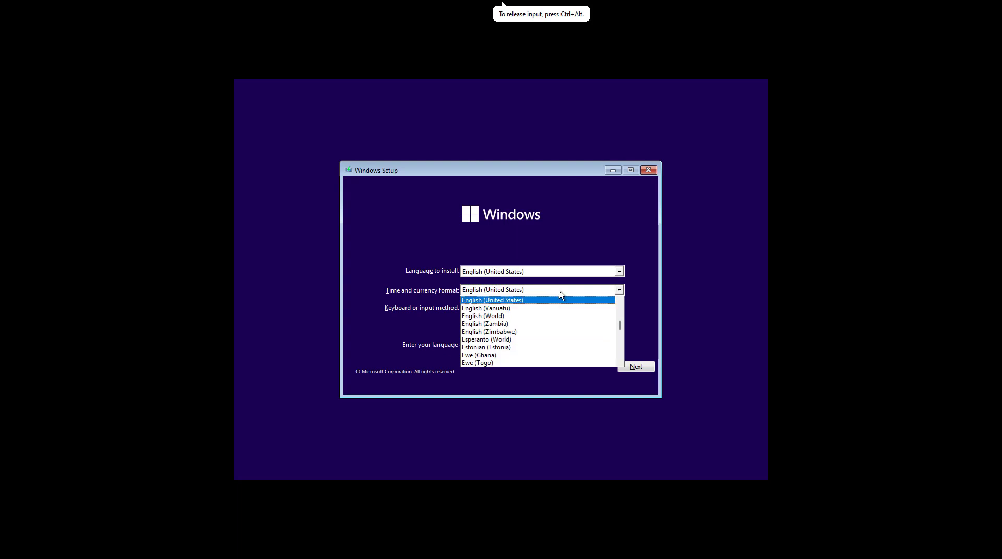
{"action": "left_click", "coordinate": [558, 290]}
{"action": "left_click", "coordinate": [559, 291]}
{"action": "left_click", "coordinate": [558, 291]}
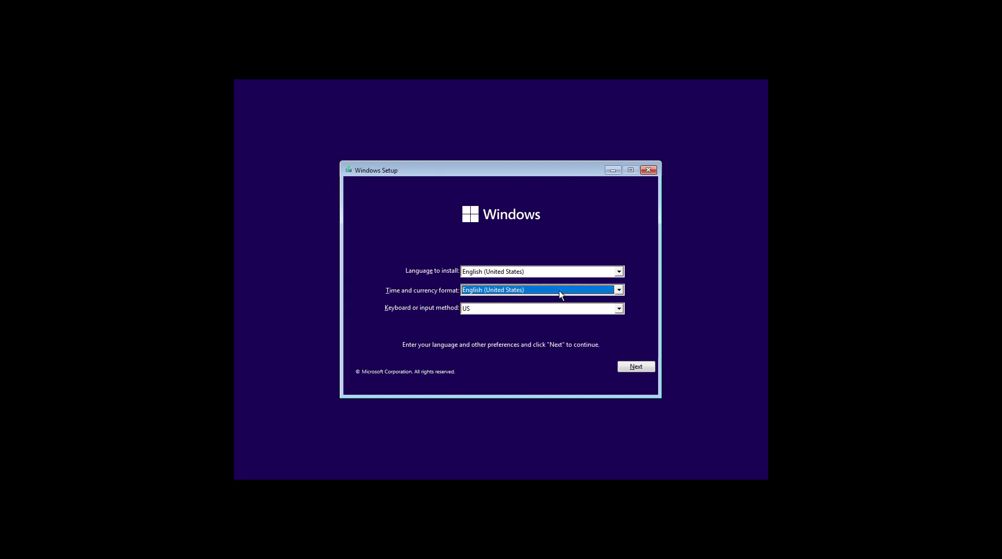
Step: Change the keyboard or input method from Uyghur (Legacy) to French
{"action": "left_click", "coordinate": [561, 309]}
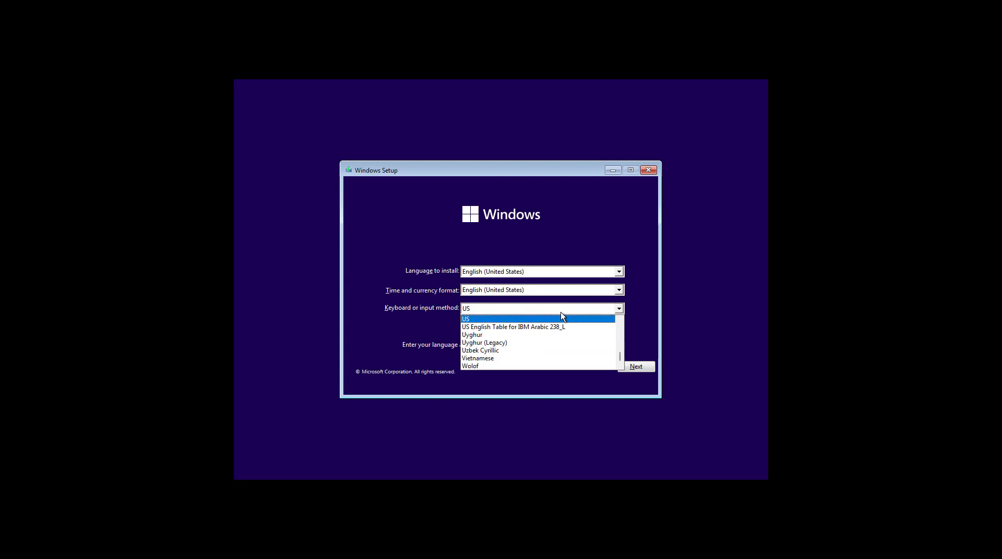
{"action": "key", "text": "Return"}
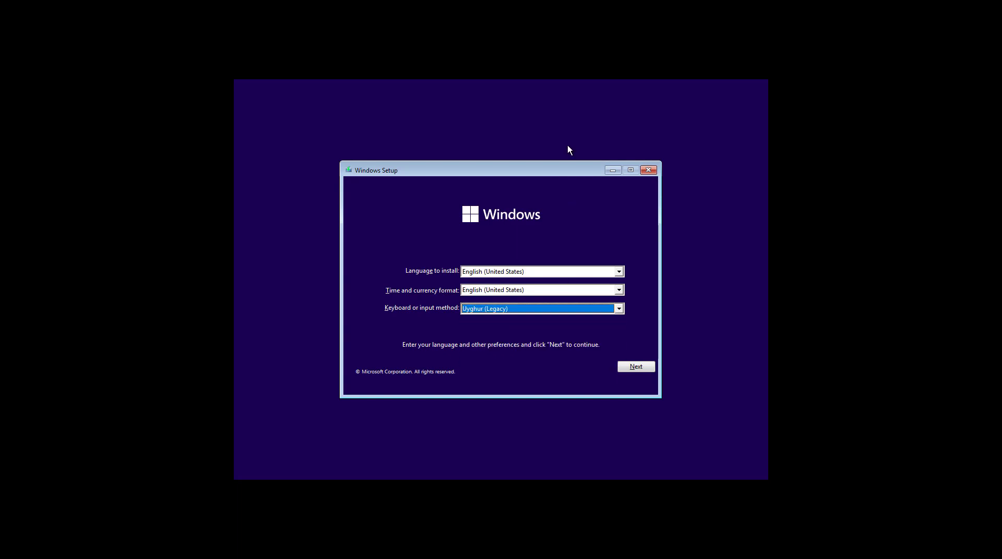
{"action": "left_click", "coordinate": [619, 308]}
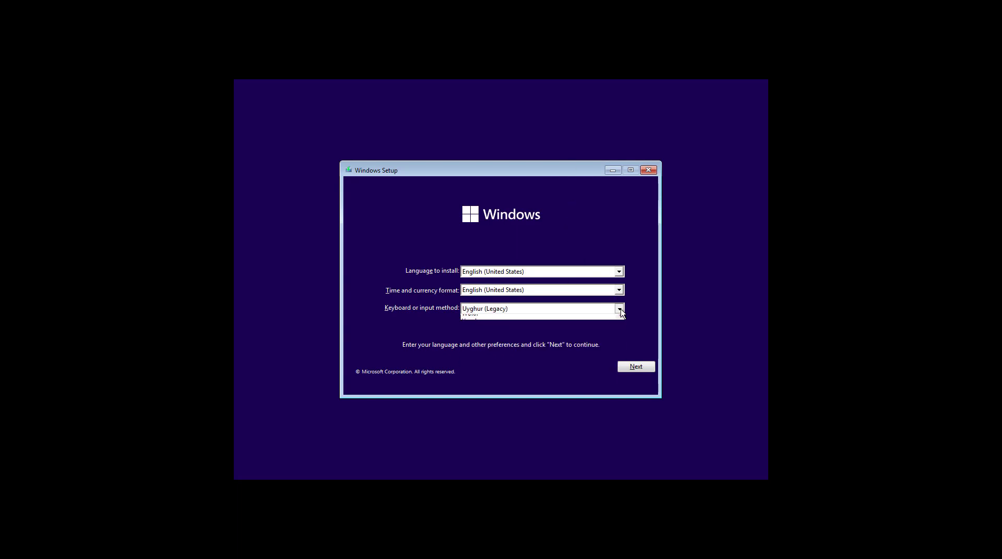
{"action": "scroll", "coordinate": [577, 351], "scroll_direction": "up", "scroll_amount": 20}
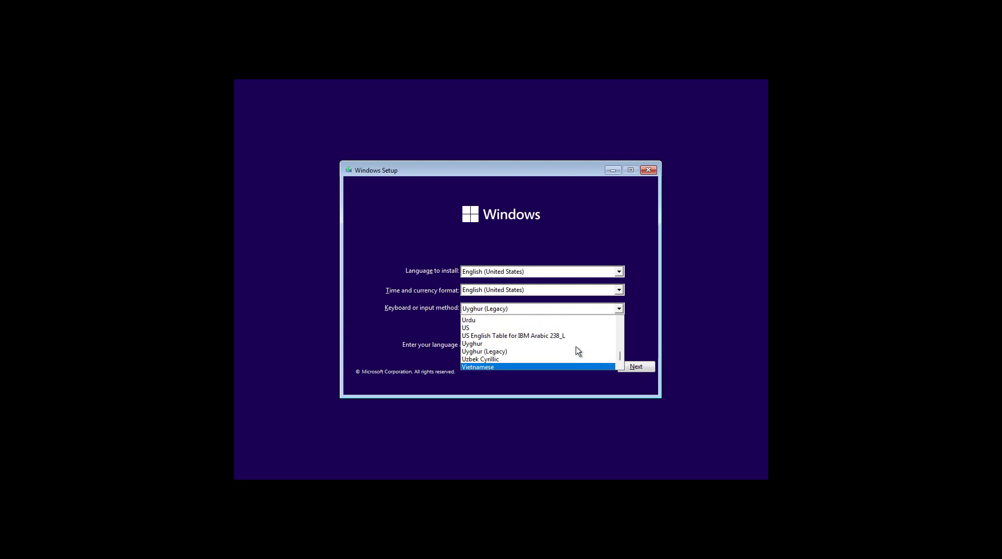
{"action": "scroll", "coordinate": [578, 351], "scroll_direction": "up", "scroll_amount": 6}
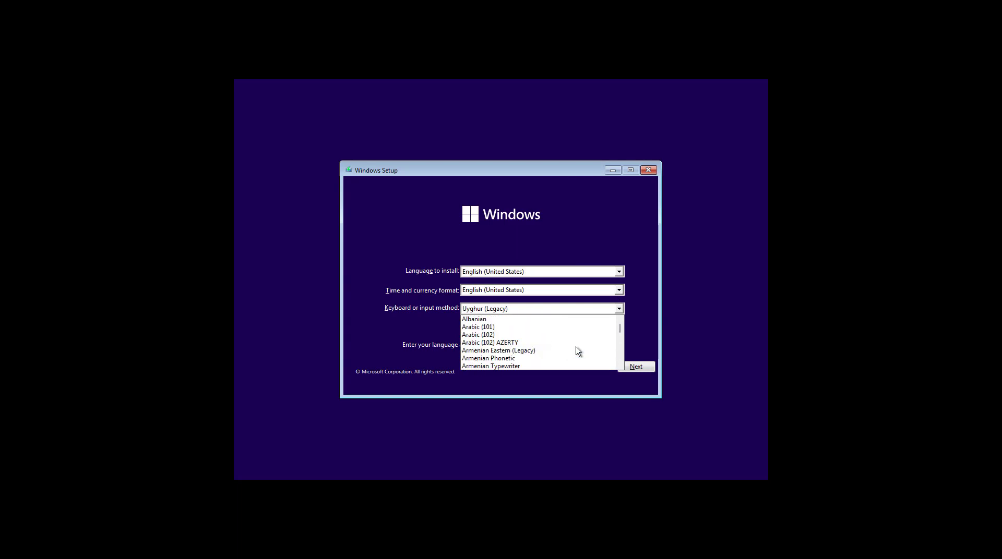
{"action": "scroll", "coordinate": [577, 351], "scroll_direction": "down", "scroll_amount": 5}
{"action": "scroll", "coordinate": [578, 351], "scroll_direction": "down", "scroll_amount": 12}
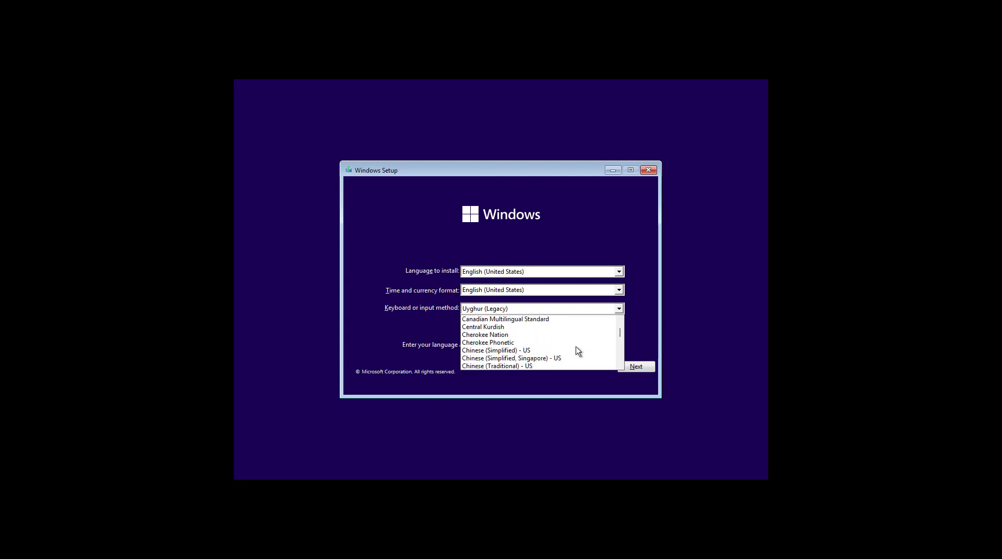
{"action": "scroll", "coordinate": [577, 351], "scroll_direction": "down", "scroll_amount": 1}
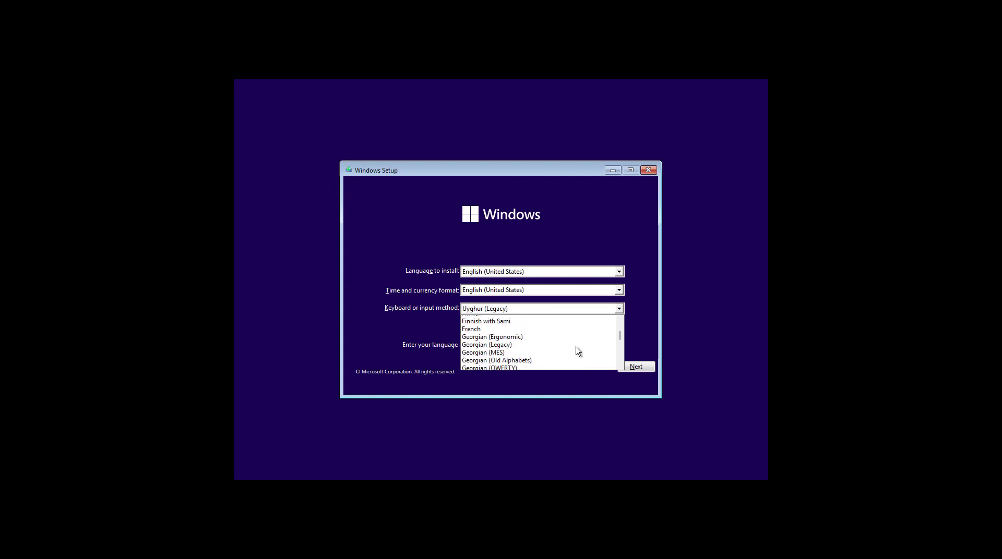
{"action": "scroll", "coordinate": [578, 351], "scroll_direction": "up", "scroll_amount": 1}
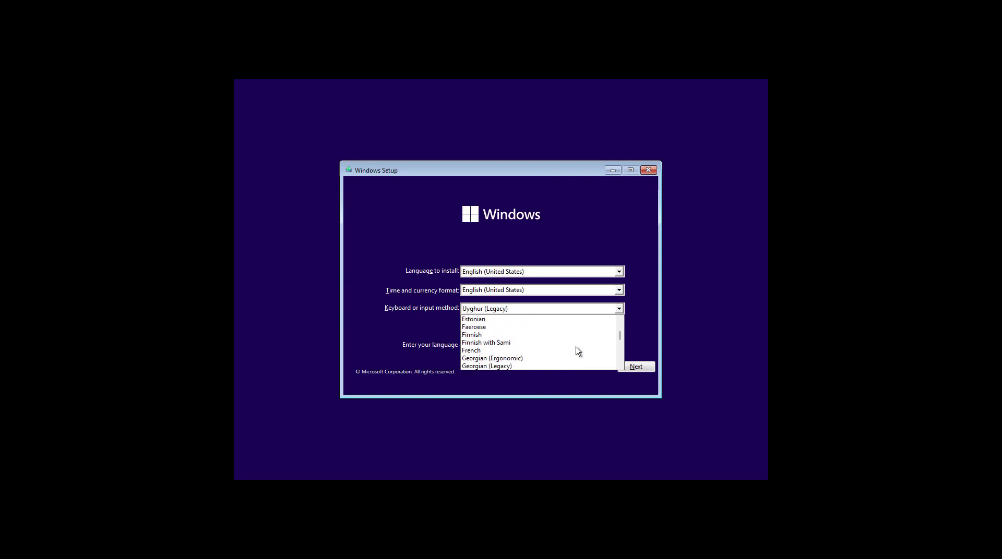
{"action": "left_click", "coordinate": [512, 351]}
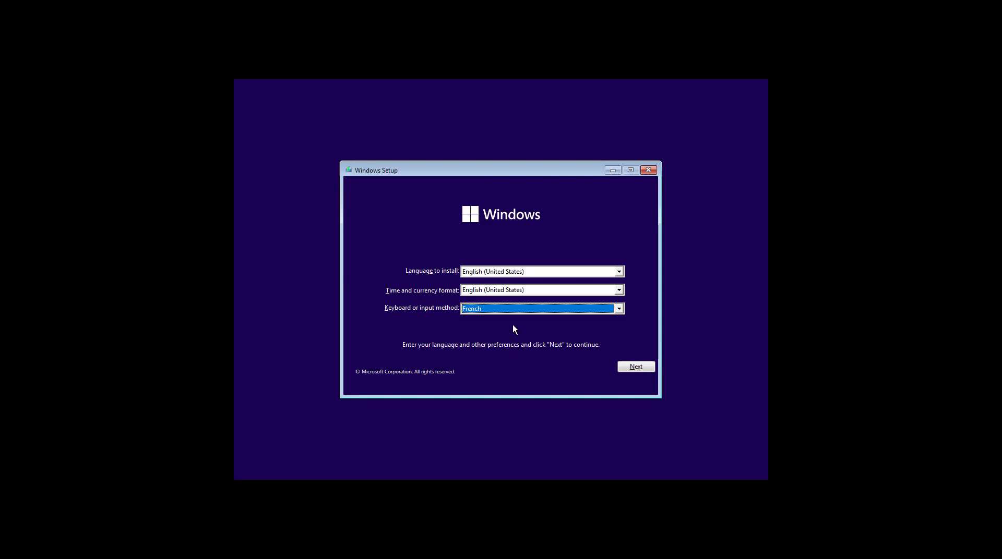
Step: Start the Windows installation and skip entering a product key
{"action": "left_click", "coordinate": [635, 368]}
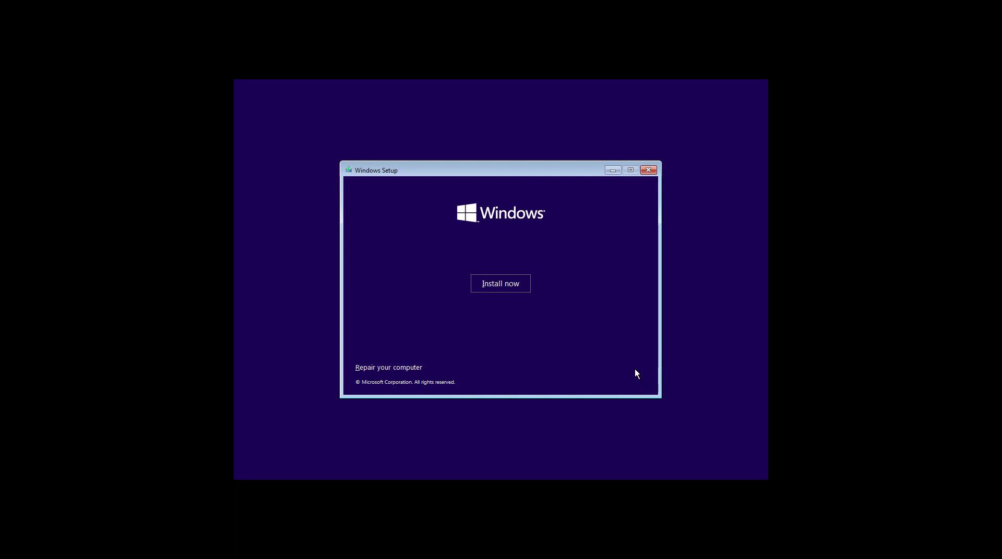
{"action": "left_click", "coordinate": [498, 284]}
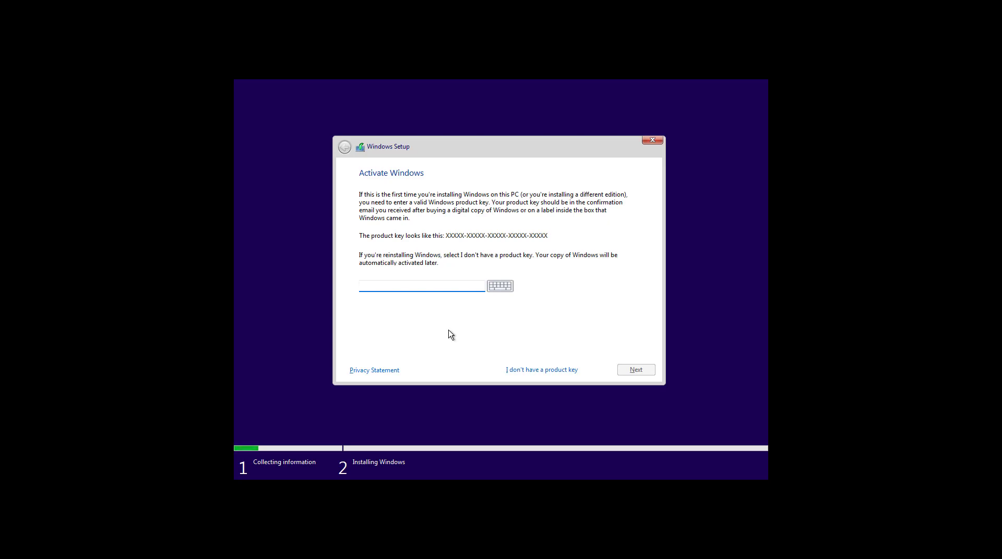
{"action": "left_click", "coordinate": [529, 371]}
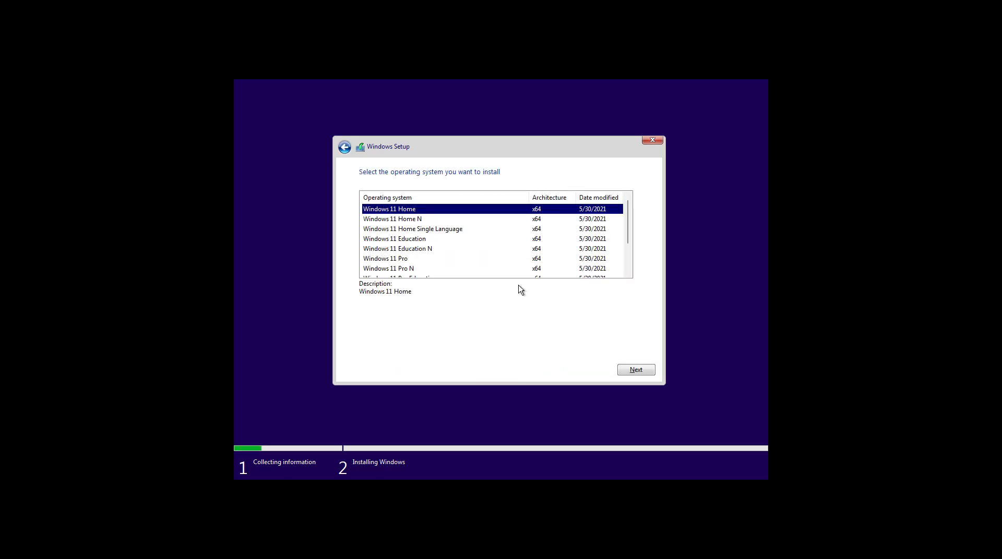
Step: Select Windows 11 Pro from the edition list and continue
{"action": "key", "text": "Down"}
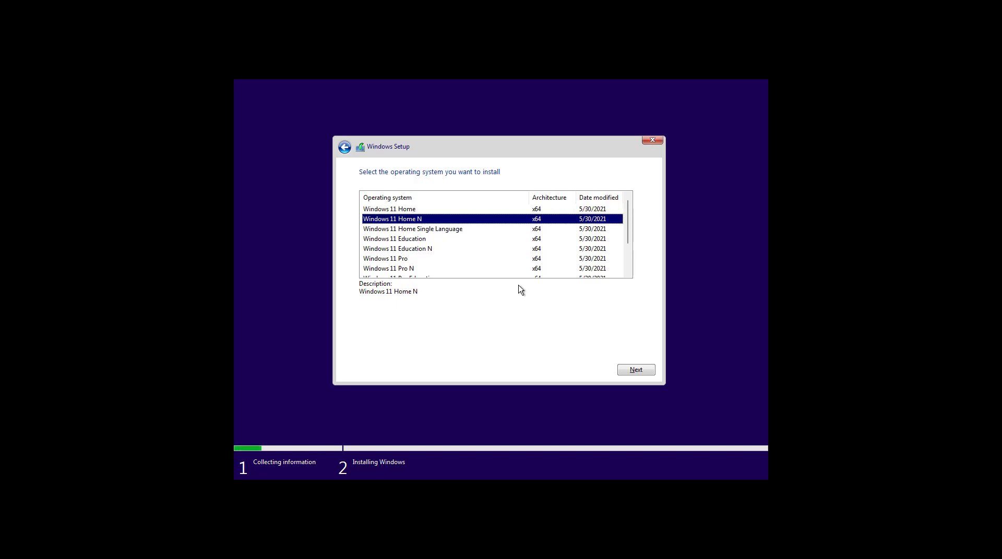
{"action": "key", "text": "Down"}
{"action": "key", "text": "Up"}
{"action": "key", "text": "Down"}
{"action": "key", "text": "Down"}
{"action": "key", "text": "Down"}
{"action": "key", "text": "Down"}
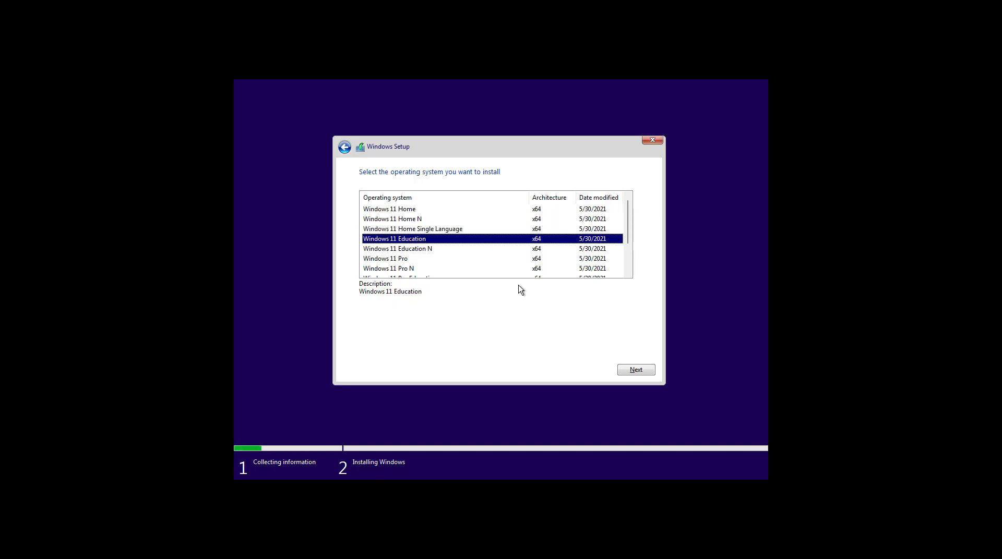
{"action": "key", "text": "Down"}
{"action": "key", "text": "Down"}
{"action": "key", "text": "Down"}
{"action": "key", "text": "Down"}
{"action": "key", "text": "Down"}
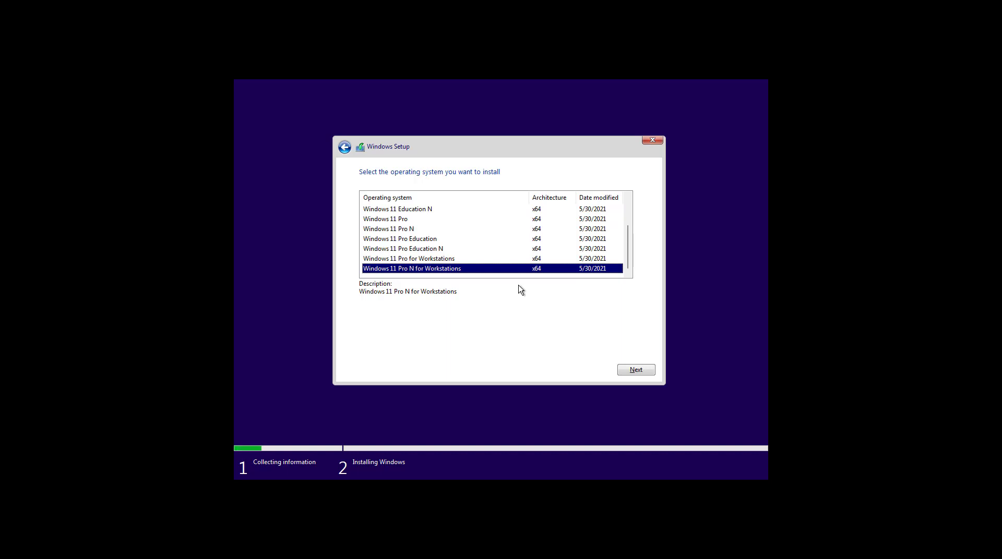
{"action": "key", "text": "Up"}
{"action": "key", "text": "Up"}
{"action": "key", "text": "Up"}
{"action": "key", "text": "Up"}
{"action": "key", "text": "Up"}
{"action": "key", "text": "Up"}
{"action": "key", "text": "Up"}
{"action": "key", "text": "Down"}
{"action": "key", "text": "Down"}
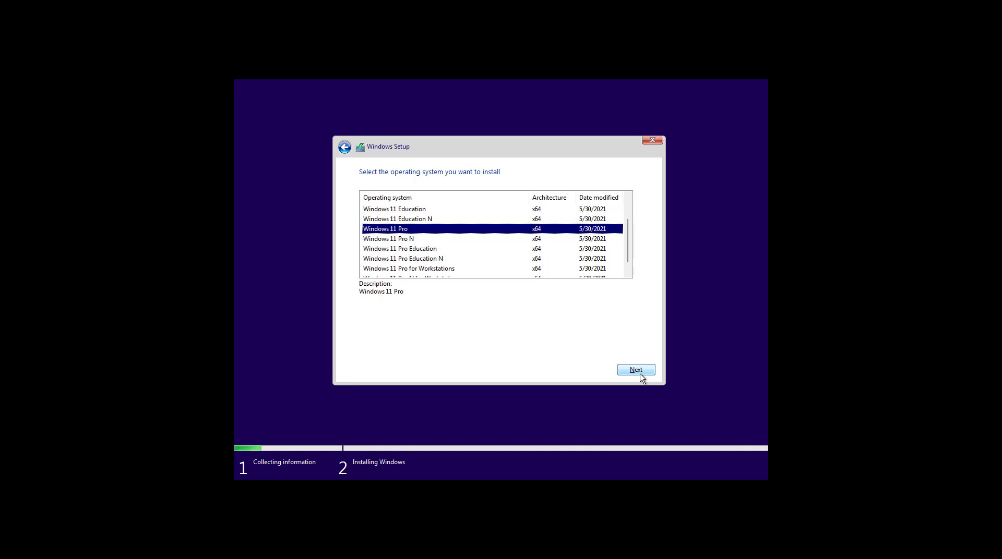
{"action": "left_click", "coordinate": [640, 374]}
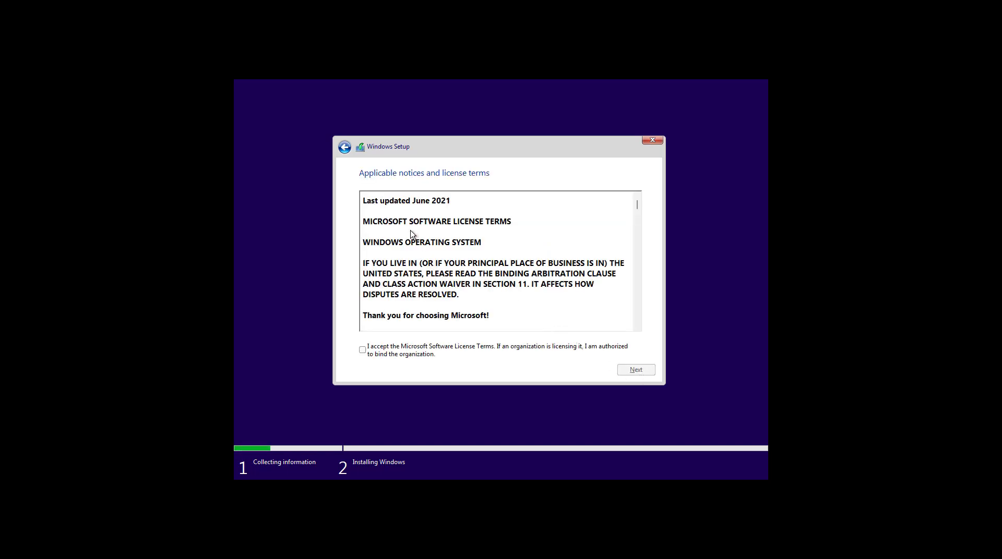
Step: Accept the license terms and choose Custom: Install Windows only (advanced)
{"action": "scroll", "coordinate": [407, 294], "scroll_direction": "down", "scroll_amount": 10}
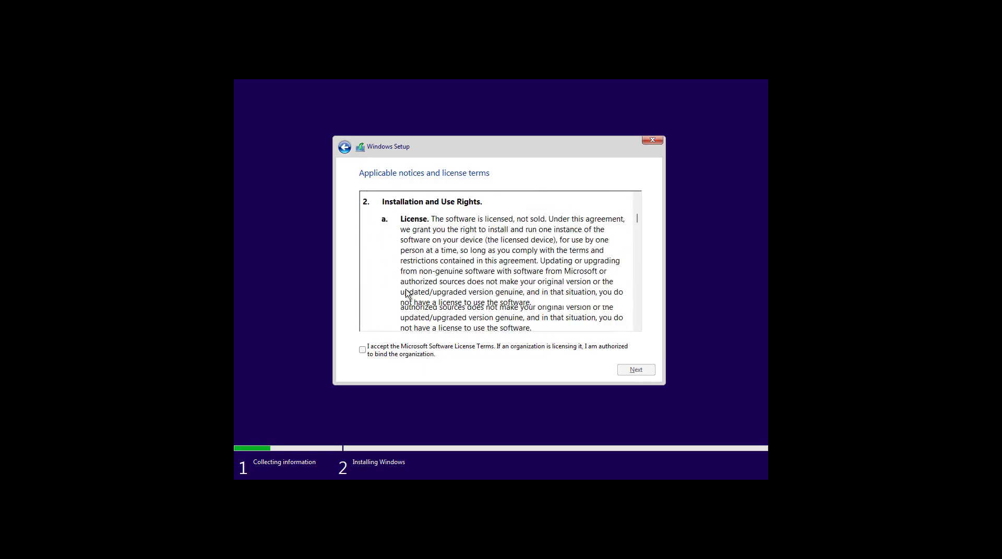
{"action": "scroll", "coordinate": [407, 293], "scroll_direction": "down", "scroll_amount": 15}
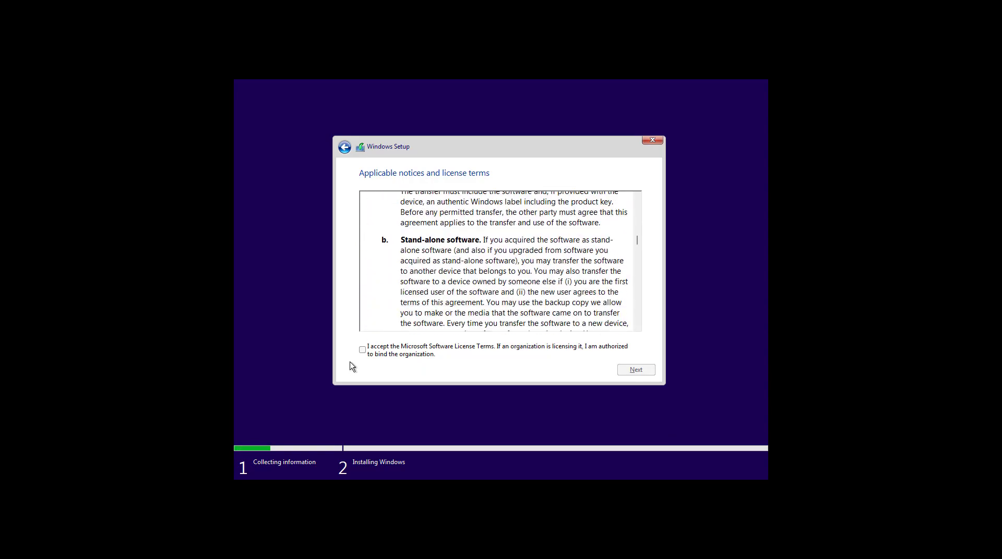
{"action": "scroll", "coordinate": [359, 359], "scroll_direction": "down", "scroll_amount": 15}
{"action": "left_click", "coordinate": [362, 351]}
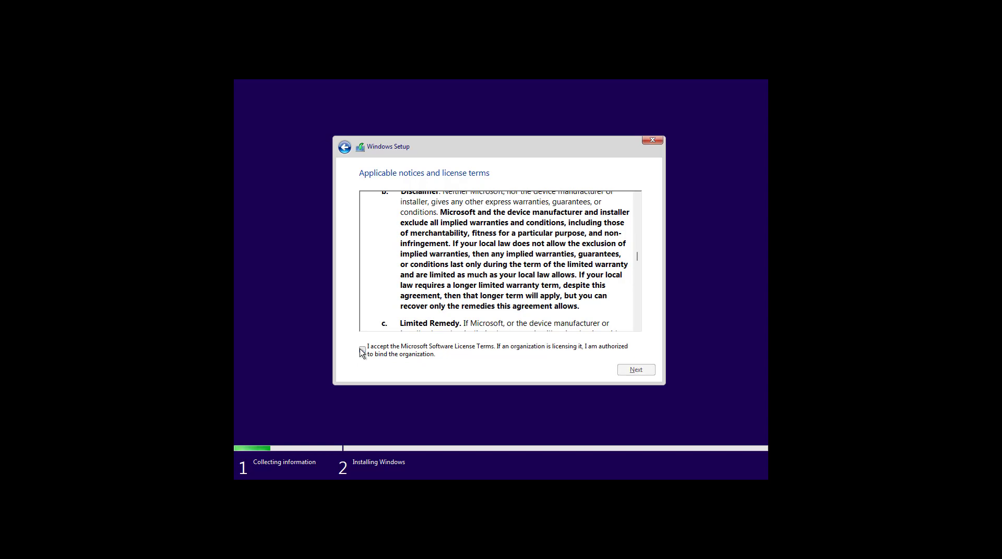
{"action": "left_click", "coordinate": [634, 375]}
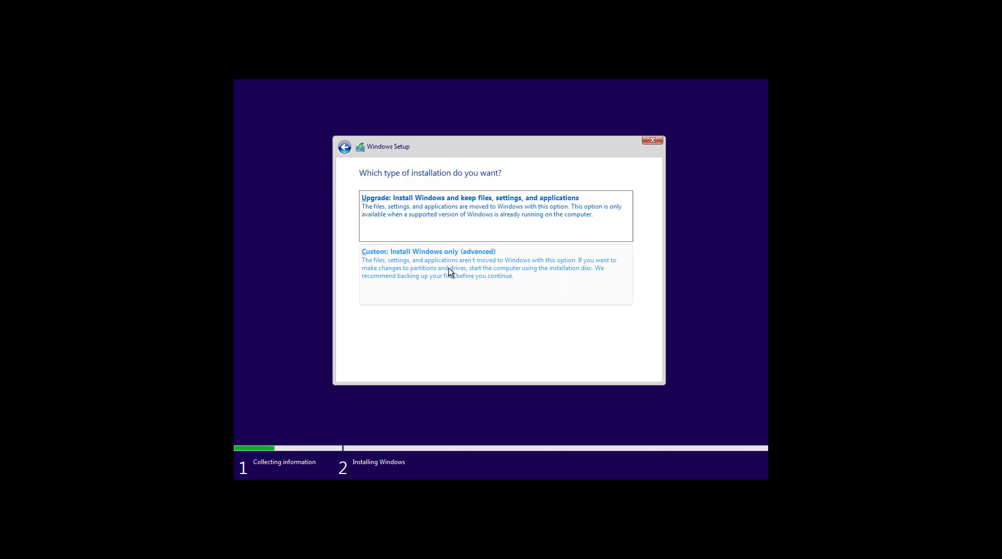
{"action": "left_click", "coordinate": [449, 271]}
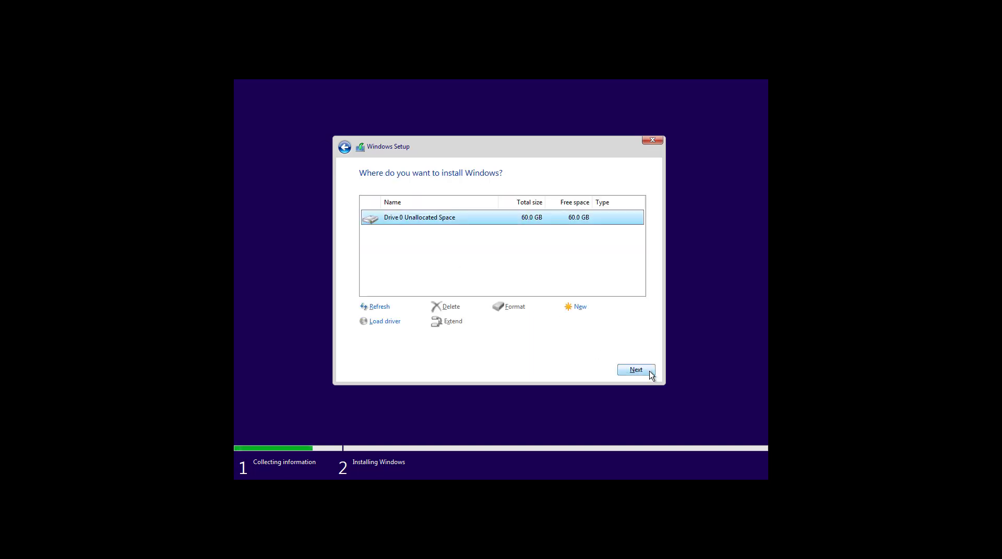
Step: Install Windows onto Drive 0's 60 GB unallocated space
{"action": "left_click", "coordinate": [650, 373]}
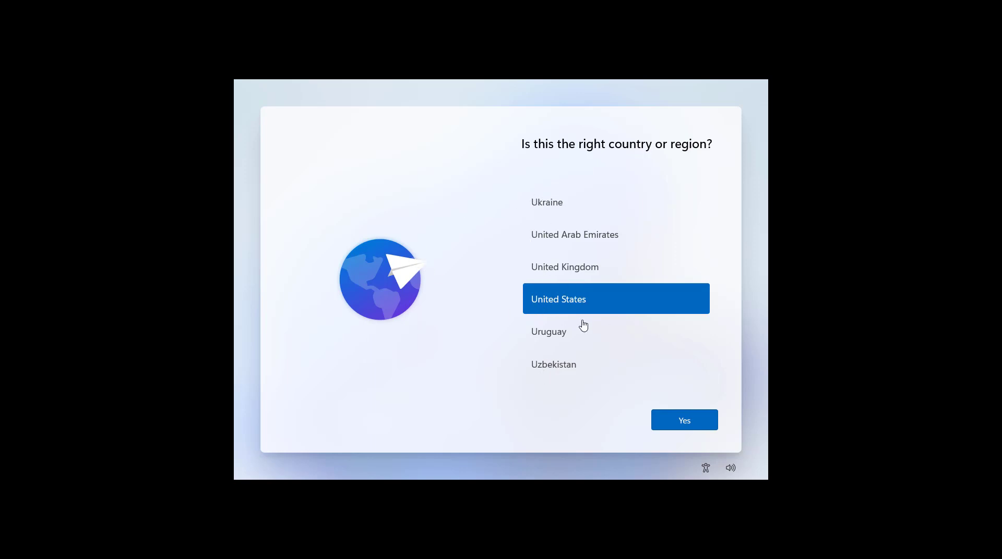
Step: Pick Senegal from the country or region list and confirm it
{"action": "left_click", "coordinate": [684, 420]}
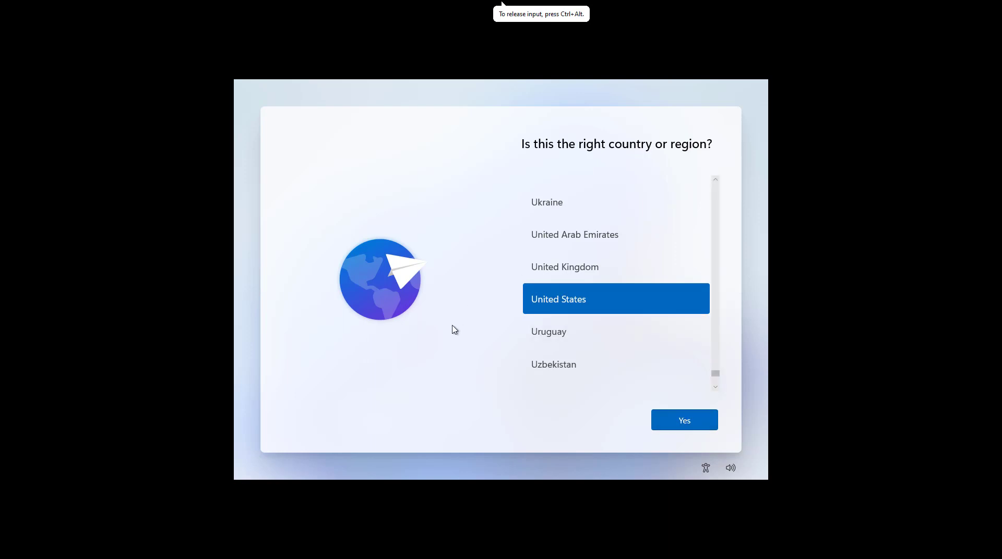
{"action": "left_click", "coordinate": [715, 180]}
{"action": "scroll", "coordinate": [717, 183], "scroll_direction": "up", "scroll_amount": 3}
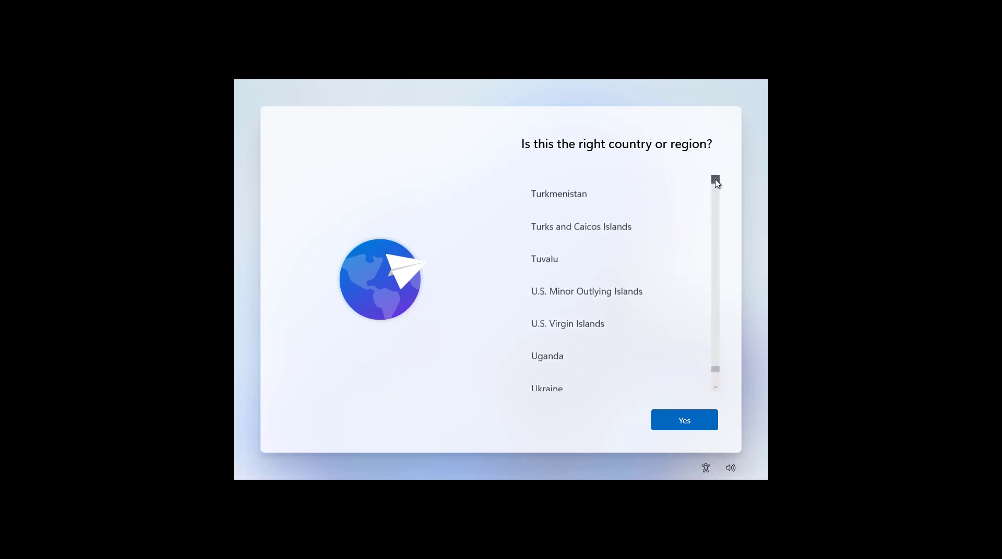
{"action": "scroll", "coordinate": [717, 182], "scroll_direction": "up", "scroll_amount": 5}
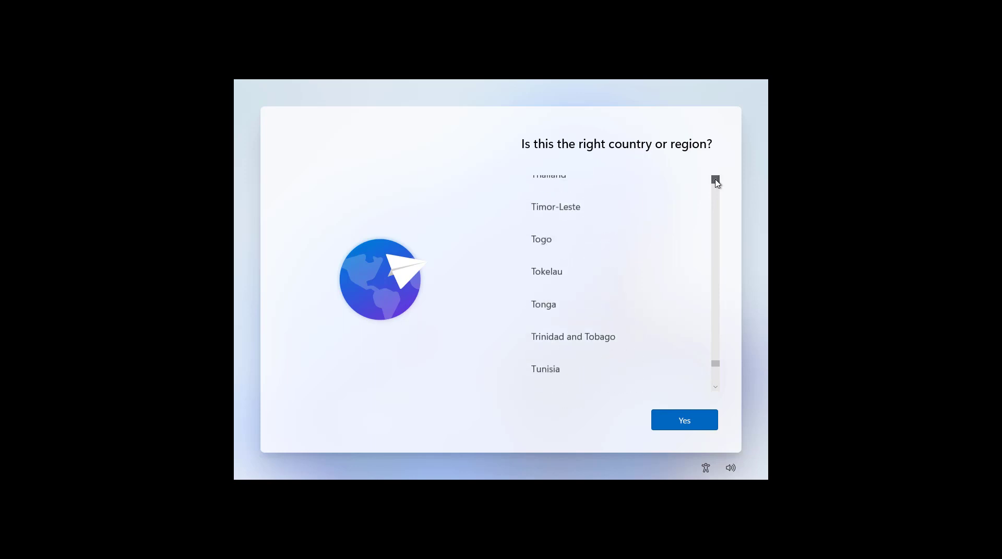
{"action": "scroll", "coordinate": [716, 183], "scroll_direction": "up", "scroll_amount": 5}
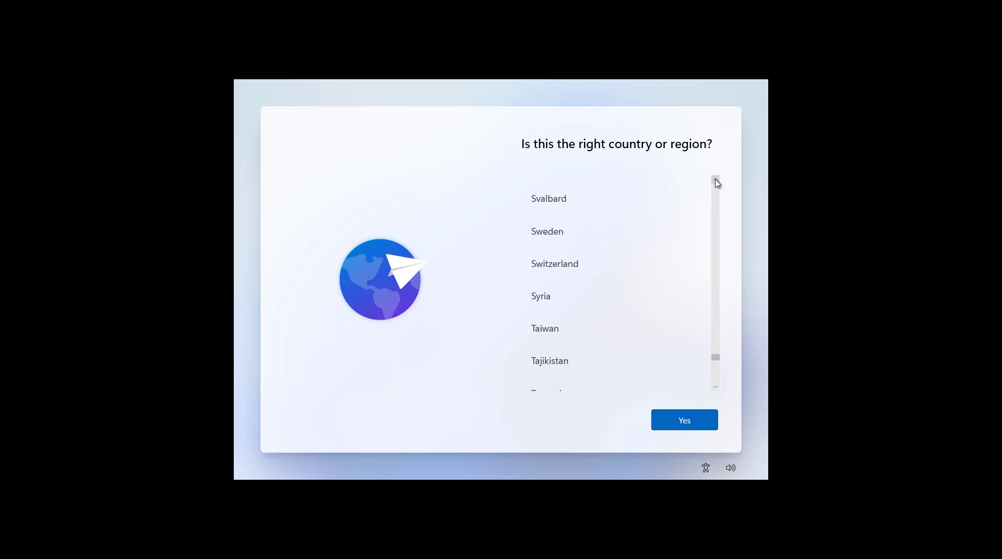
{"action": "scroll", "coordinate": [717, 183], "scroll_direction": "up", "scroll_amount": 5}
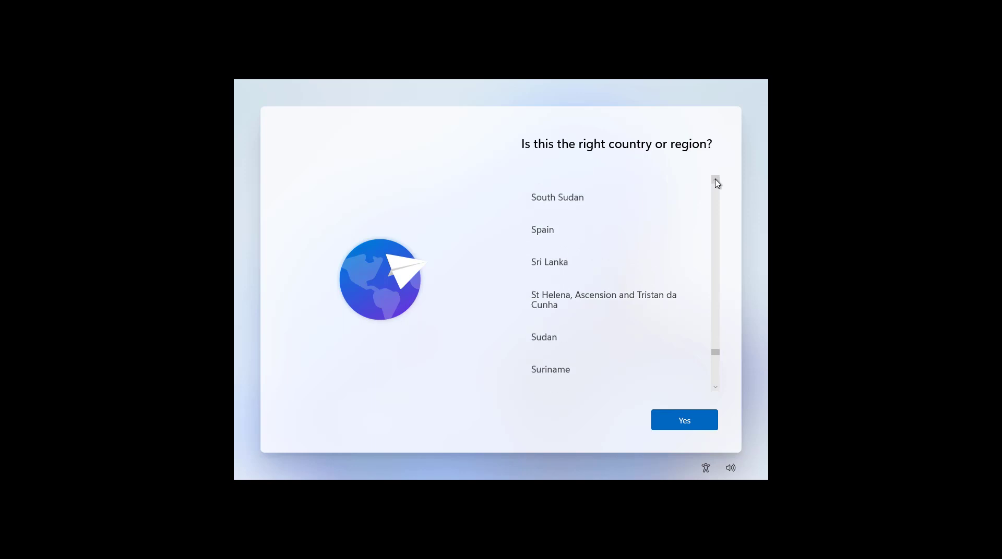
{"action": "scroll", "coordinate": [716, 183], "scroll_direction": "up", "scroll_amount": 5}
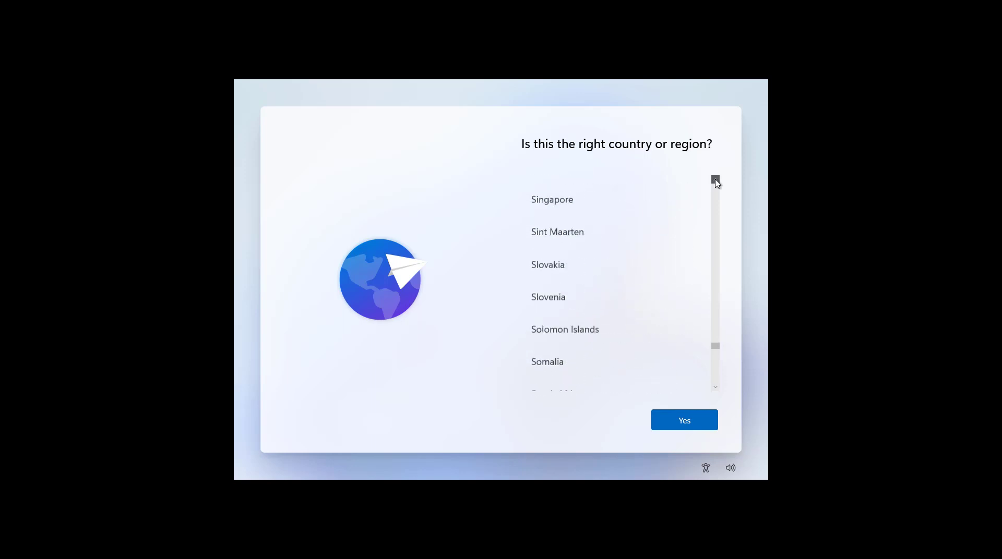
{"action": "scroll", "coordinate": [717, 182], "scroll_direction": "up", "scroll_amount": 2}
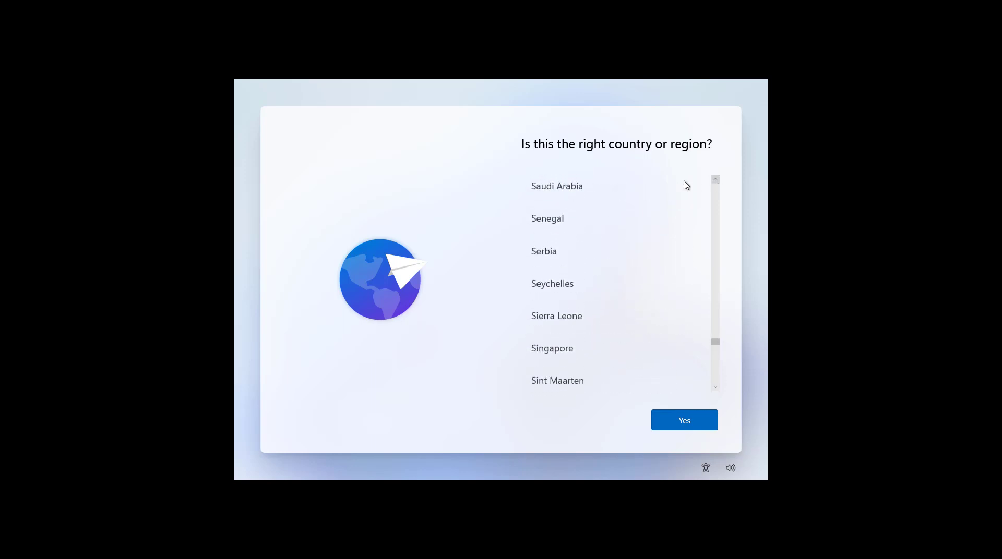
{"action": "left_click", "coordinate": [550, 235]}
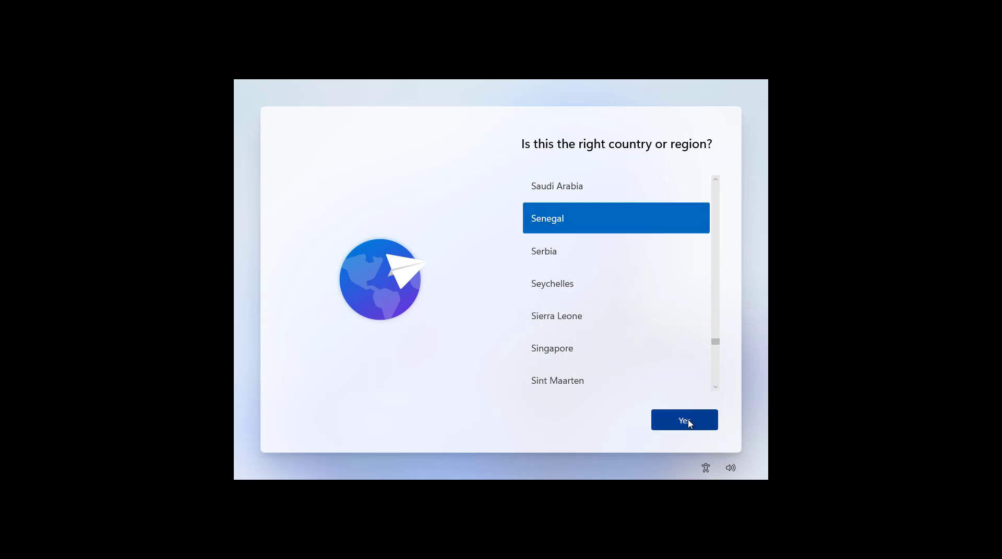
{"action": "left_click", "coordinate": [690, 424]}
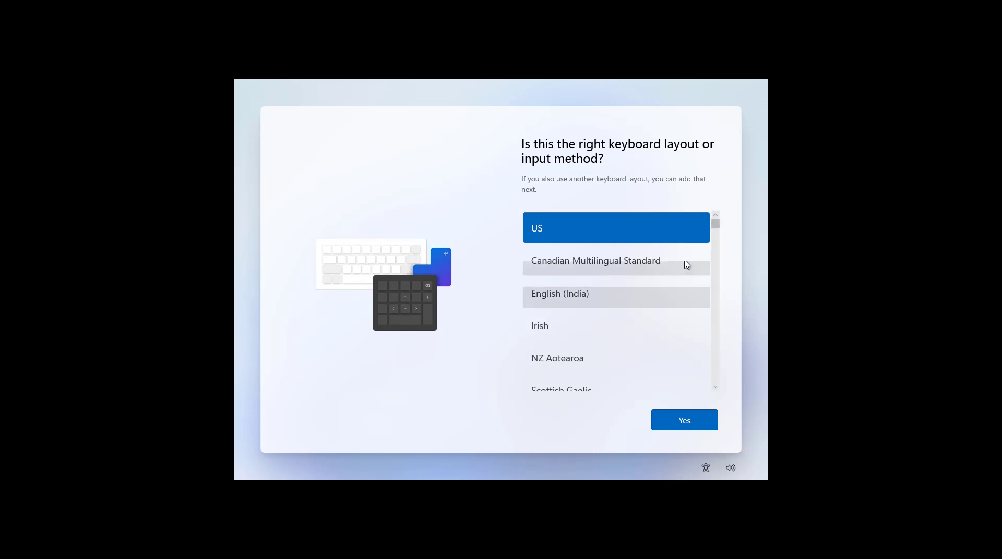
Step: Choose French from the keyboard layout list and confirm it
{"action": "left_click", "coordinate": [715, 388]}
{"action": "left_click_drag", "start_coordinate": [717, 390], "coordinate": [716, 390]}
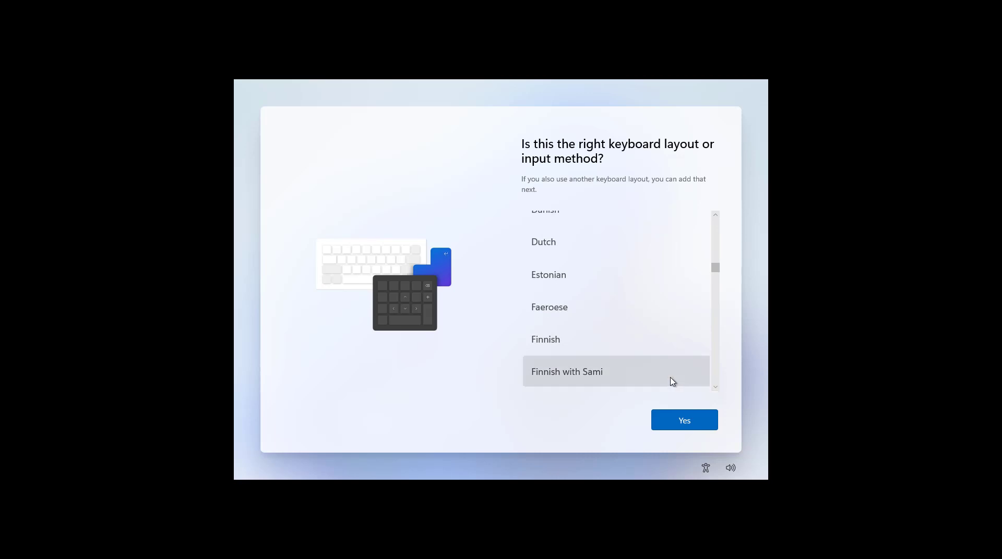
{"action": "left_click", "coordinate": [715, 387]}
{"action": "left_click", "coordinate": [715, 389]}
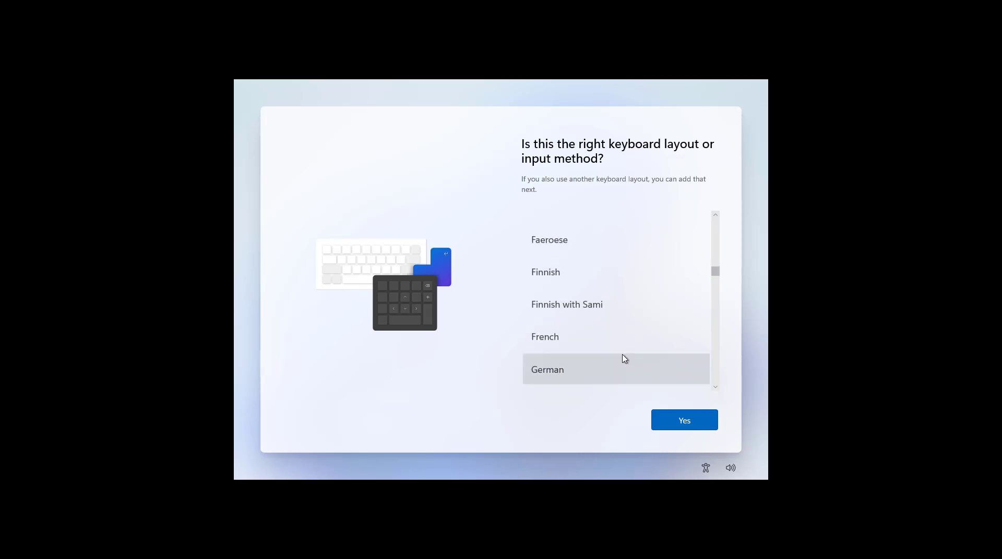
{"action": "left_click", "coordinate": [618, 341]}
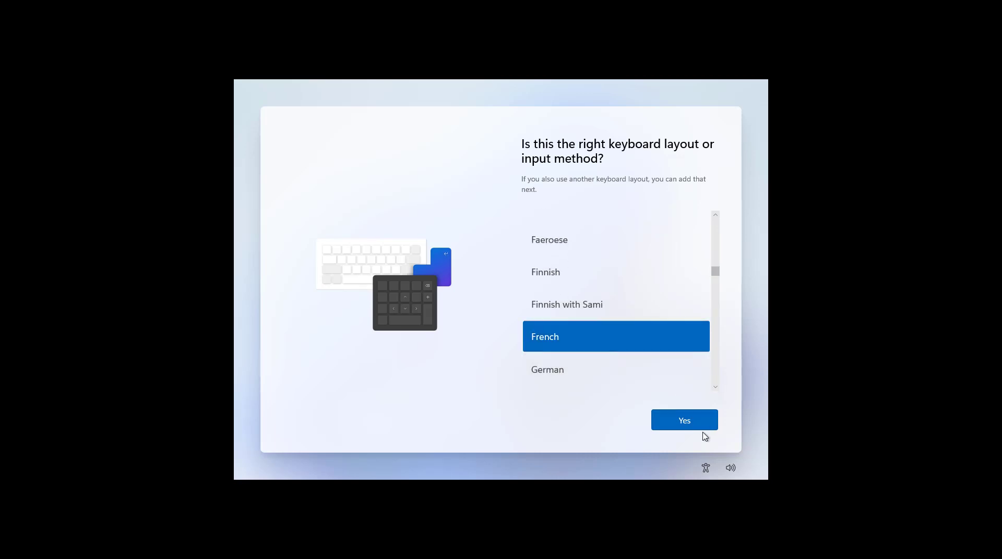
{"action": "left_click", "coordinate": [696, 425]}
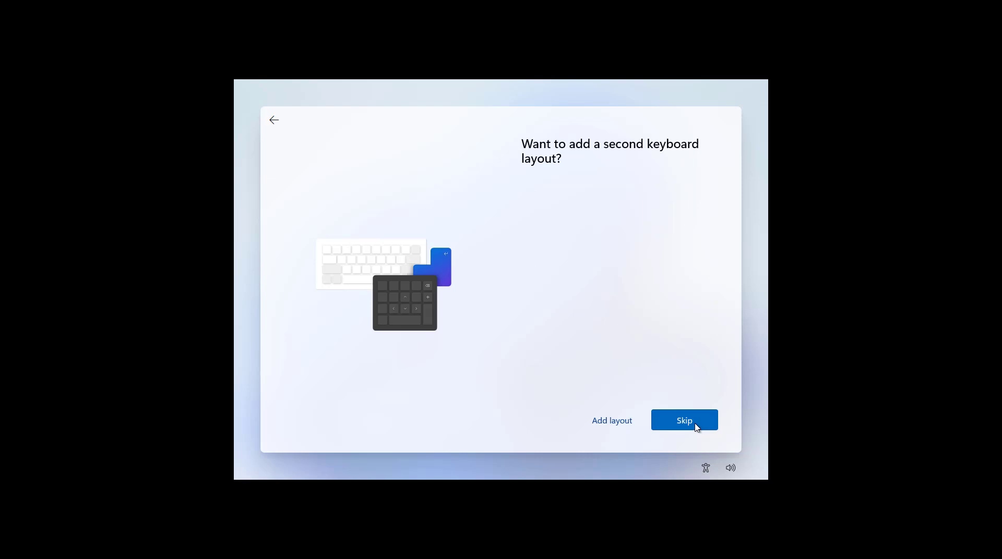
Step: Skip adding a second keyboard layout and let setup finish checking for updates
{"action": "left_click", "coordinate": [697, 427]}
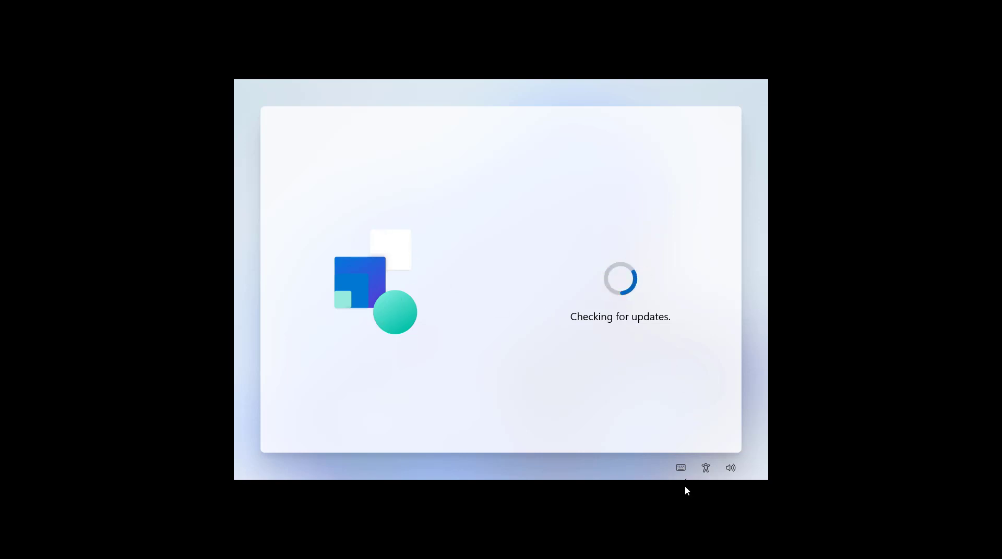
{"action": "left_click", "coordinate": [686, 405]}
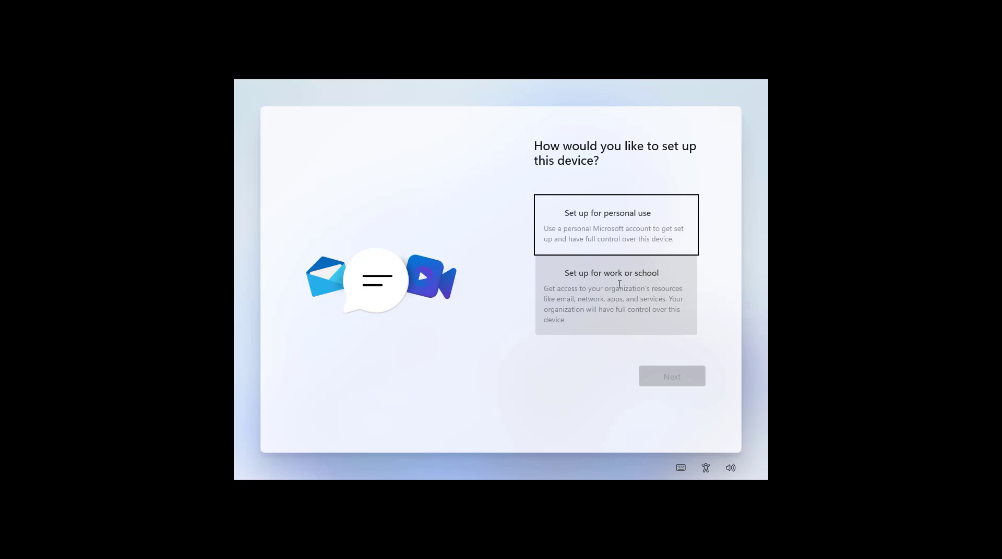
Step: Choose 'Set up for personal use' and continue to the Microsoft account sign-in
{"action": "left_click", "coordinate": [607, 235]}
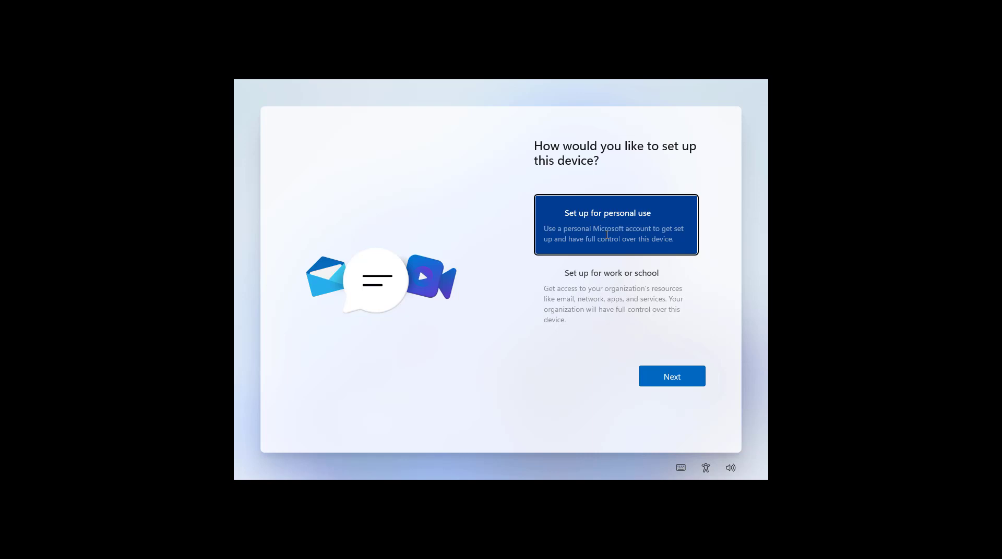
{"action": "left_click", "coordinate": [683, 379]}
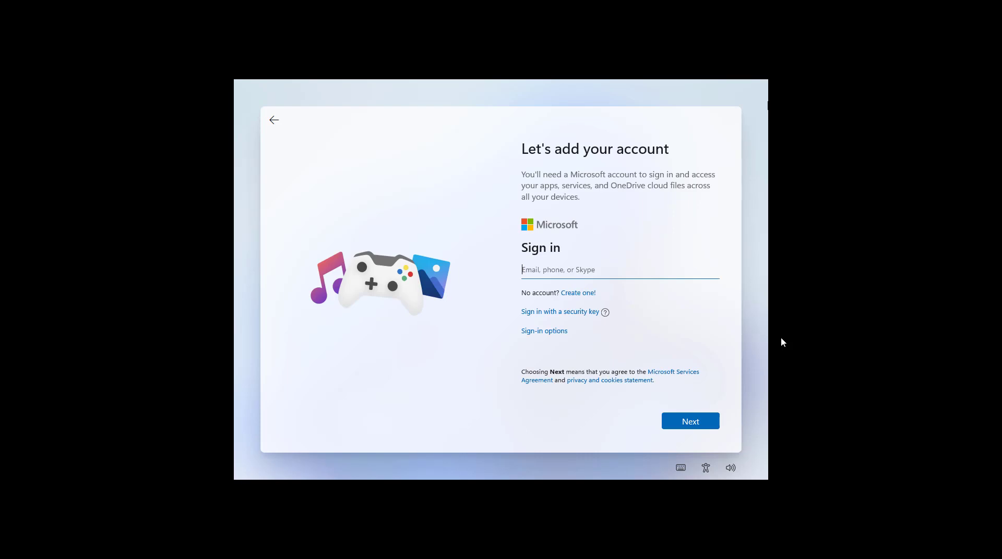
Step: Pick Offline account under Sign-in options and skip the Microsoft services suggestion
{"action": "left_click", "coordinate": [556, 275]}
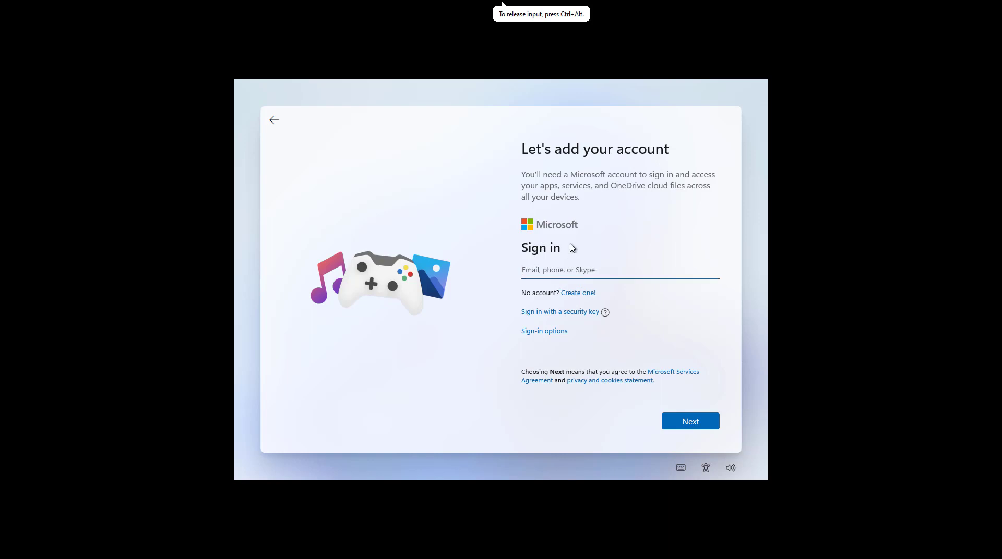
{"action": "left_click", "coordinate": [546, 337]}
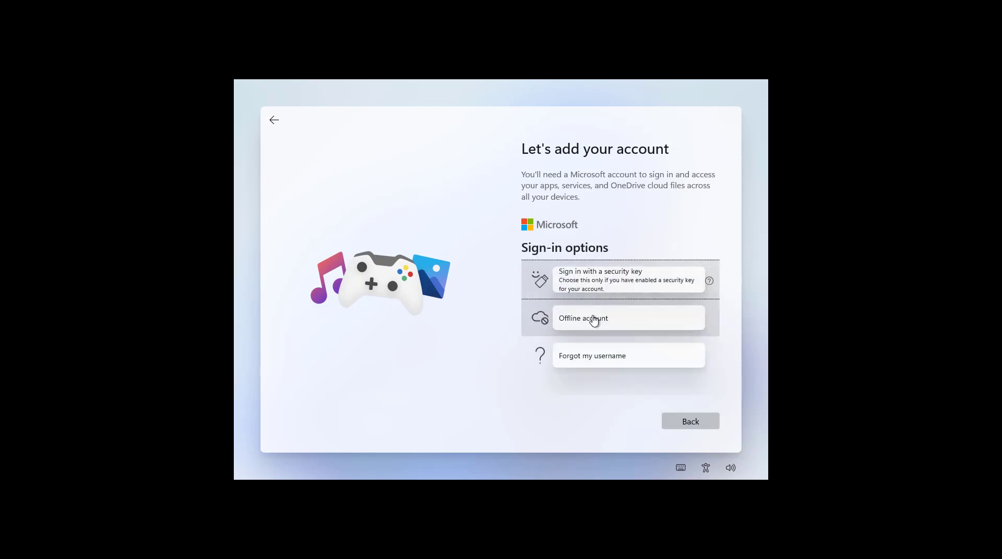
{"action": "left_click", "coordinate": [629, 326]}
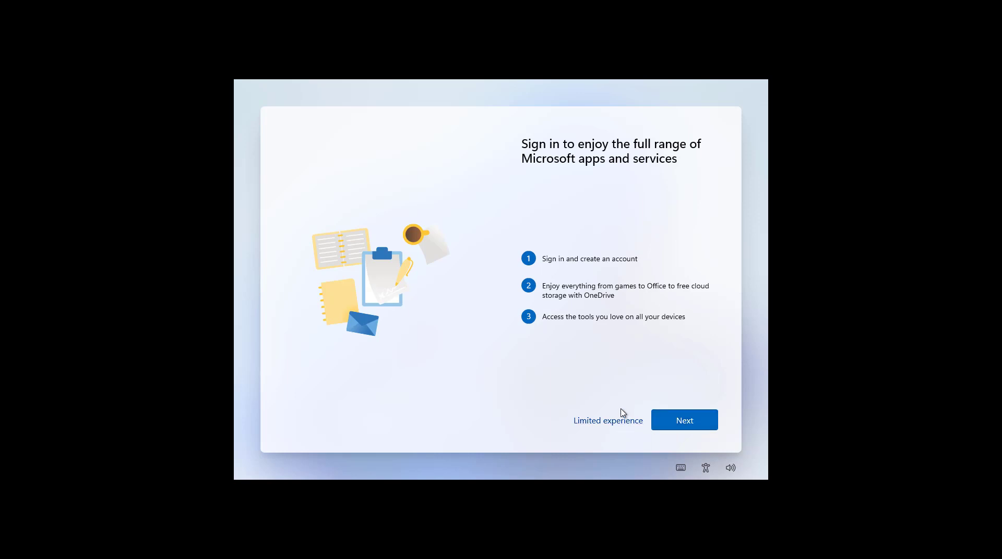
{"action": "left_click", "coordinate": [675, 420]}
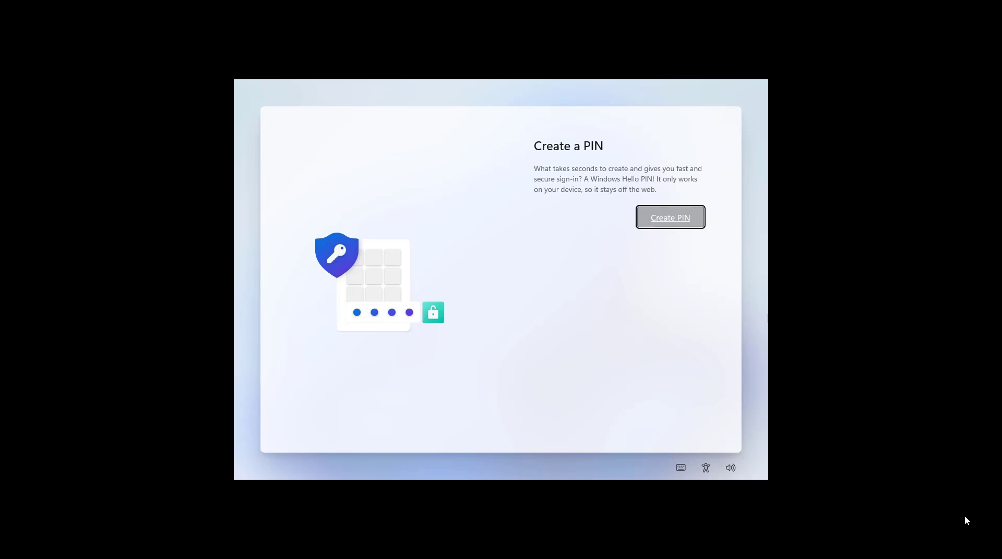
Step: Enter a new Windows Hello PIN in New PIN, repeat it in Confirm PIN, and submit it
{"action": "left_click", "coordinate": [669, 220]}
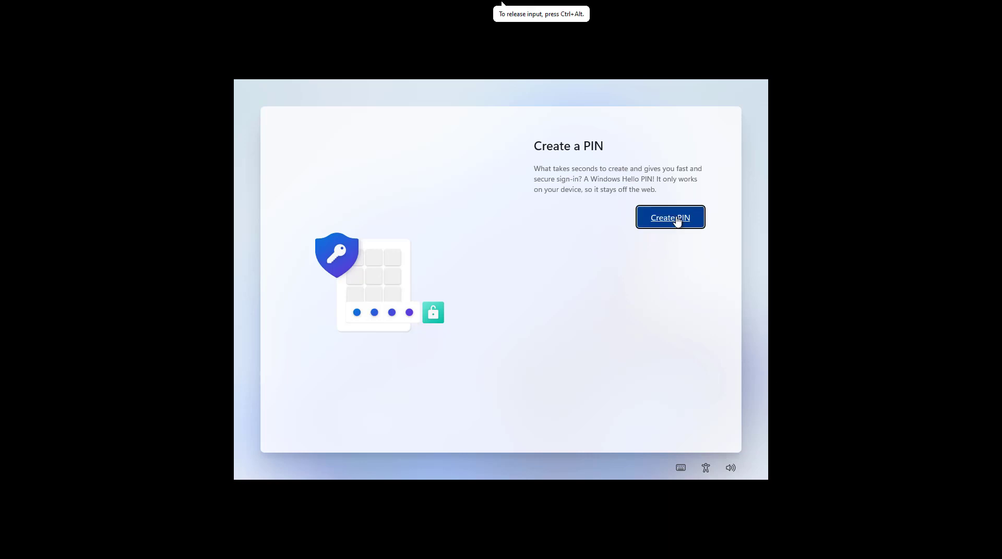
{"action": "left_click", "coordinate": [676, 219]}
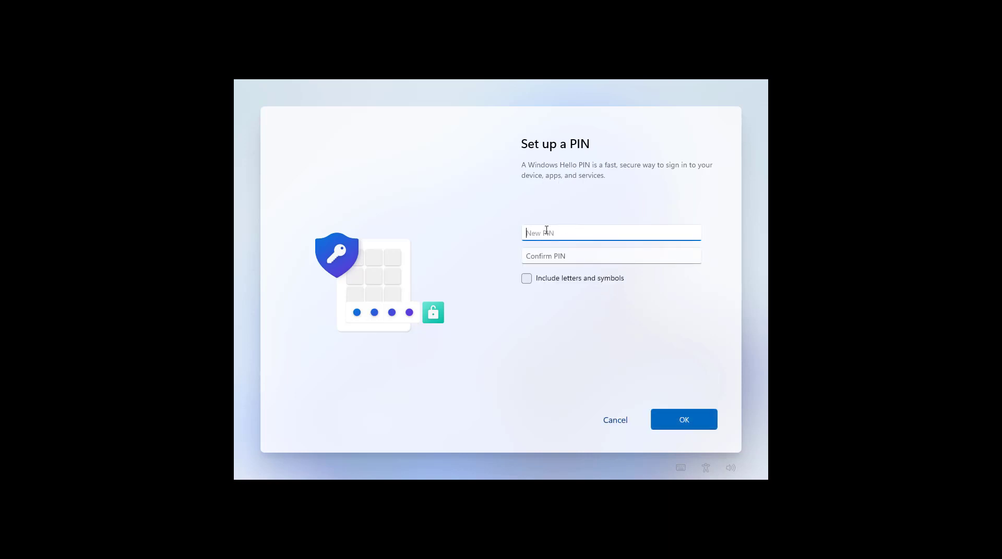
{"action": "type", "text": "123"}
{"action": "key", "text": "BackSpace"}
{"action": "key", "text": "BackSpace"}
{"action": "key", "text": "BackSpace"}
{"action": "type", "text": "123456789"}
{"action": "left_click", "coordinate": [547, 258]}
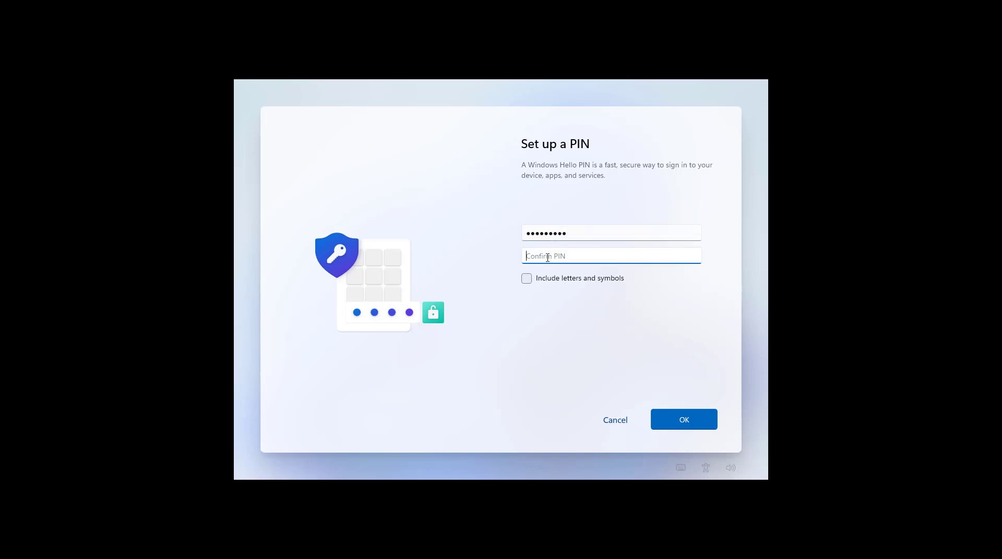
{"action": "type", "text": "123456789"}
{"action": "left_click", "coordinate": [687, 424]}
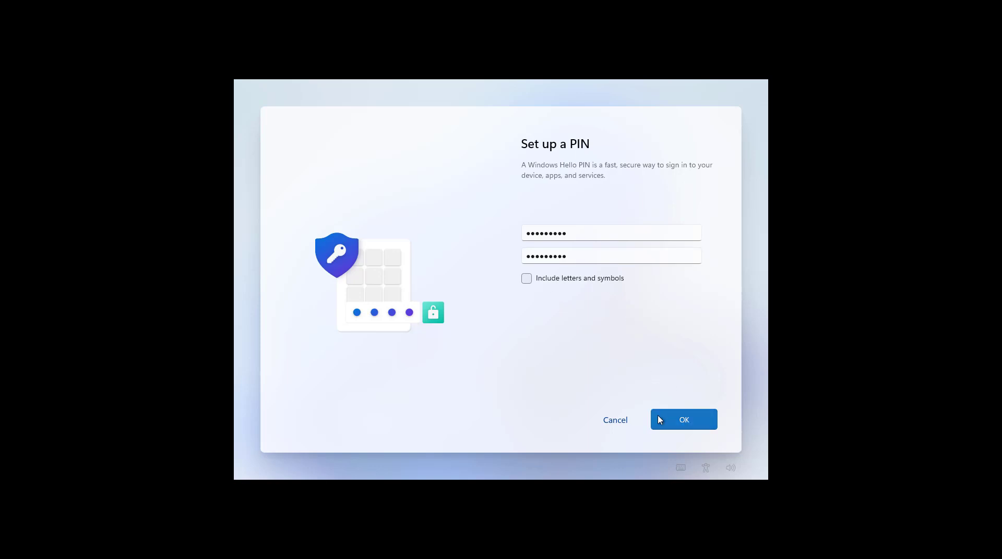
{"action": "left_click", "coordinate": [671, 421]}
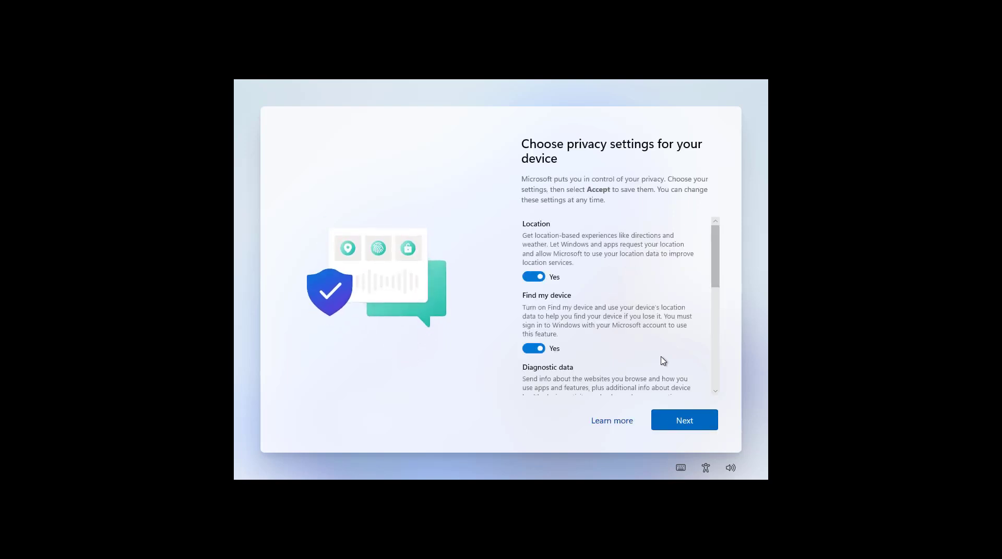
Step: Accept the privacy settings with every option left on
{"action": "scroll", "coordinate": [682, 393], "scroll_direction": "down", "scroll_amount": 5}
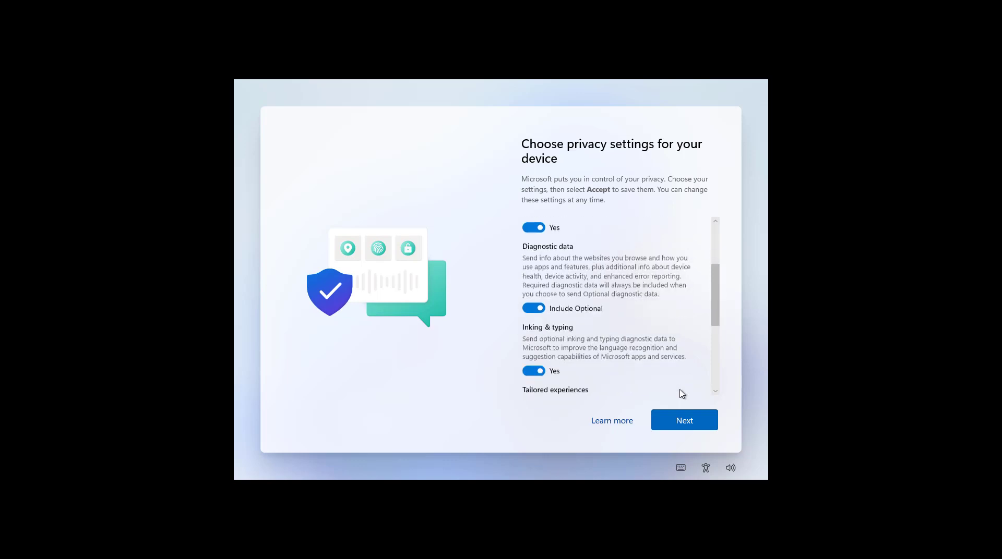
{"action": "left_click", "coordinate": [698, 420]}
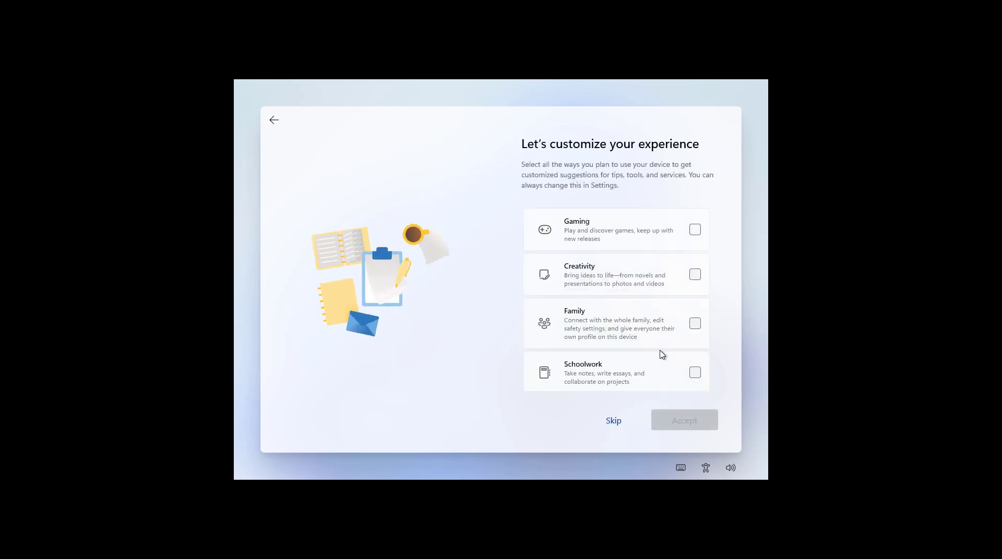
Step: Tick Gaming, Creativity, Family, Schoolwork, Entertainment and Business as usage categories
{"action": "left_click", "coordinate": [695, 231]}
{"action": "left_click", "coordinate": [696, 273]}
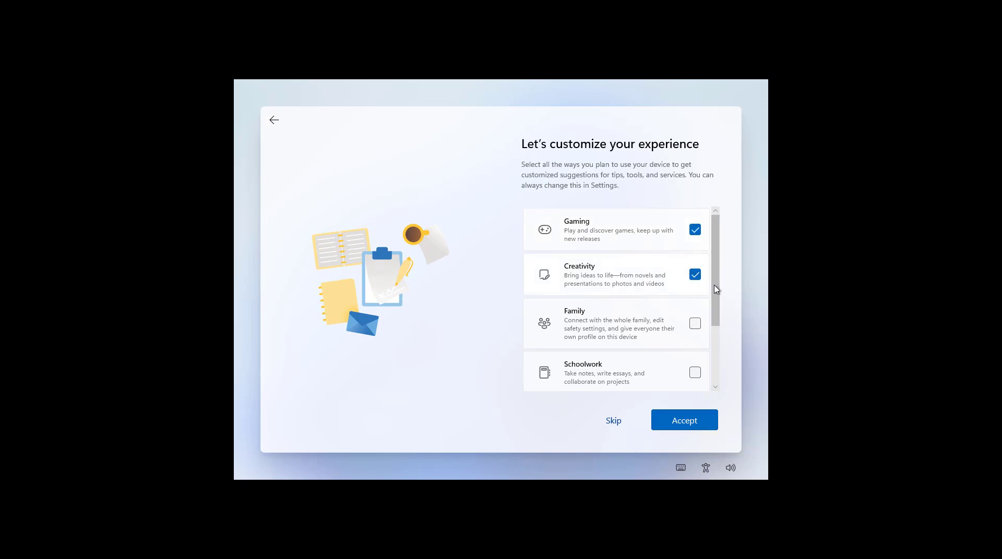
{"action": "left_click_drag", "start_coordinate": [718, 293], "coordinate": [721, 335]}
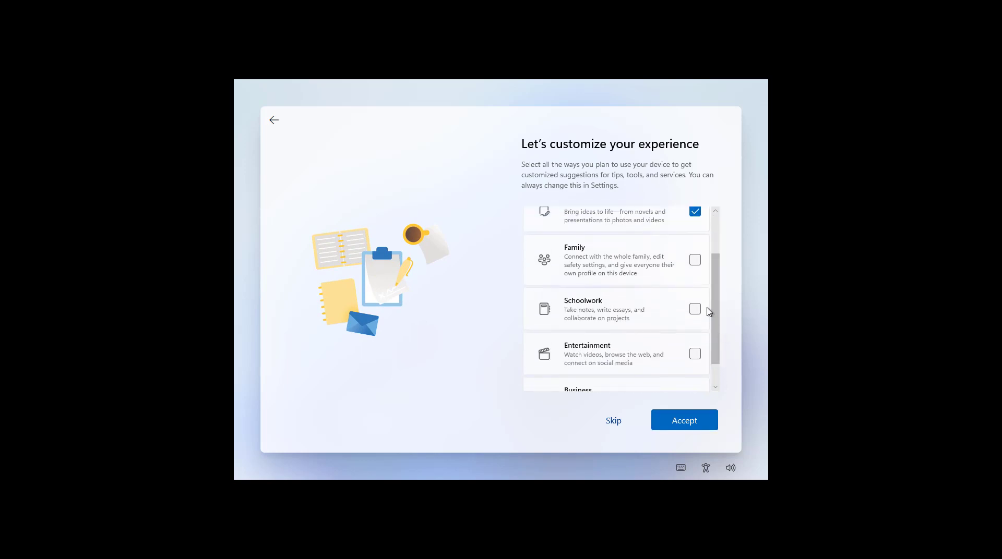
{"action": "left_click", "coordinate": [696, 265]}
{"action": "left_click", "coordinate": [697, 311]}
{"action": "left_click", "coordinate": [696, 354]}
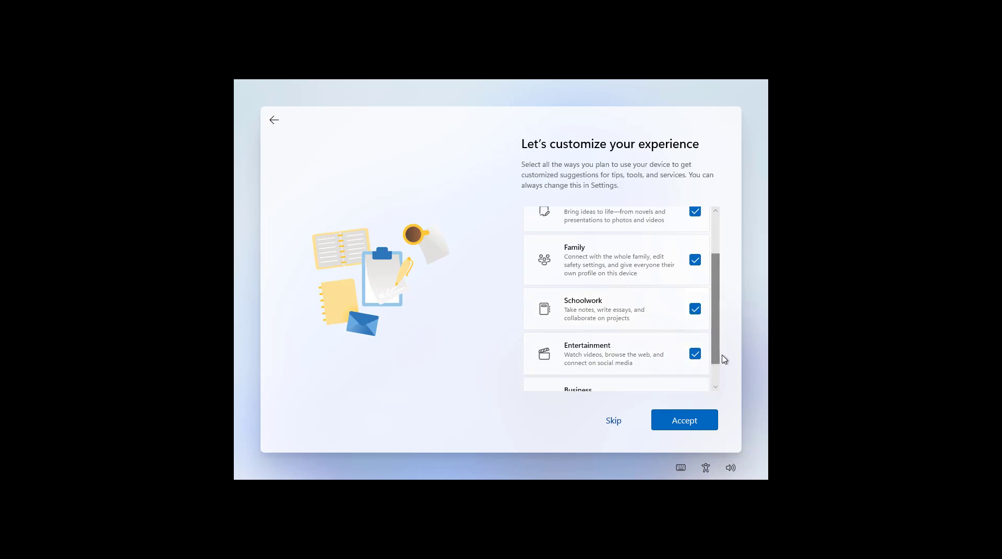
{"action": "scroll", "coordinate": [716, 357], "scroll_direction": "down", "scroll_amount": 2}
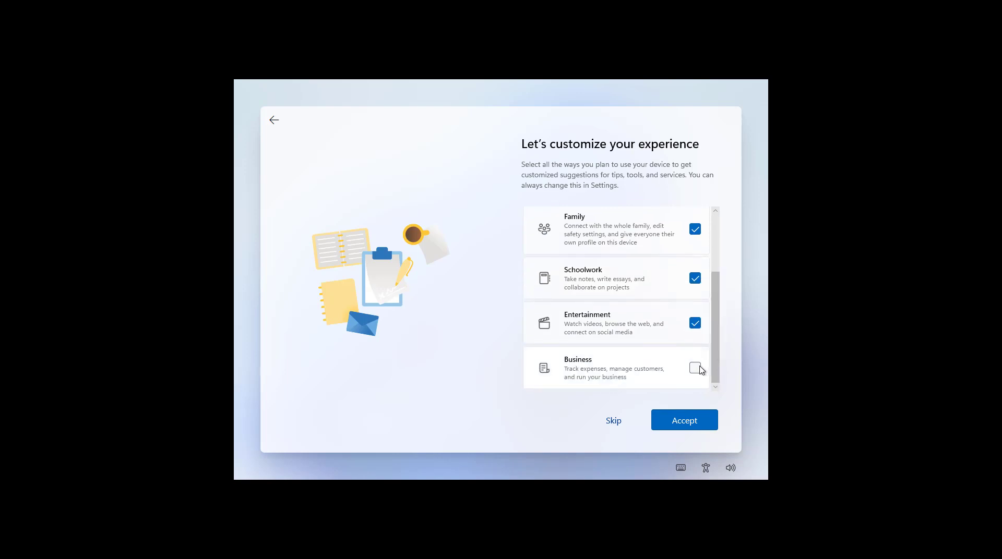
{"action": "left_click", "coordinate": [695, 368]}
Step: Accept the six usage categories and keep 'Automatically store my files in OneDrive' selected
{"action": "left_click", "coordinate": [678, 426]}
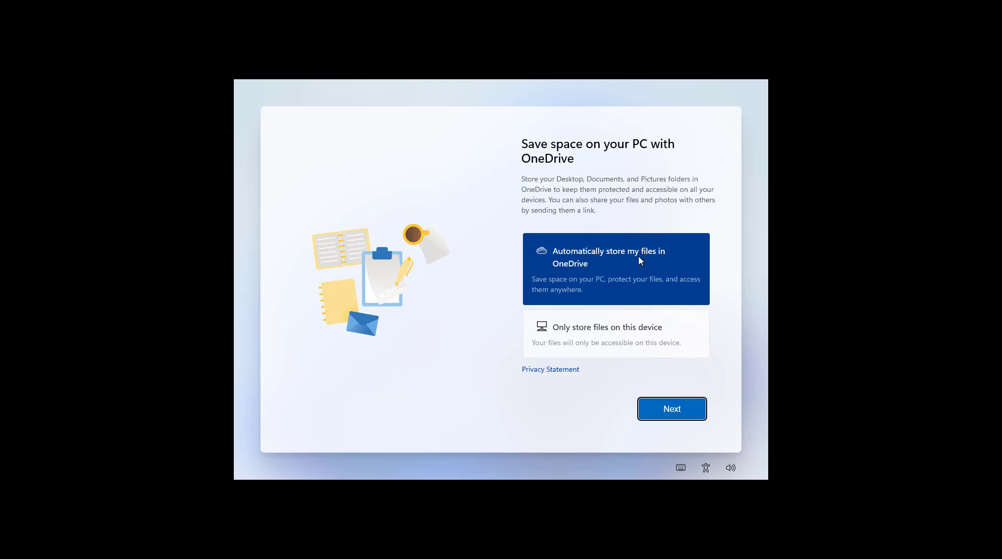
{"action": "left_click", "coordinate": [673, 412]}
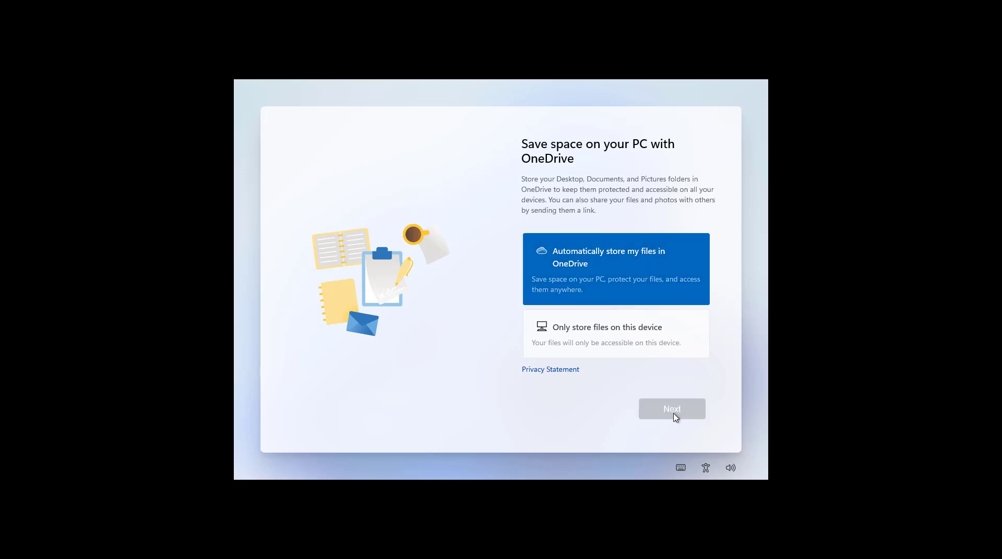